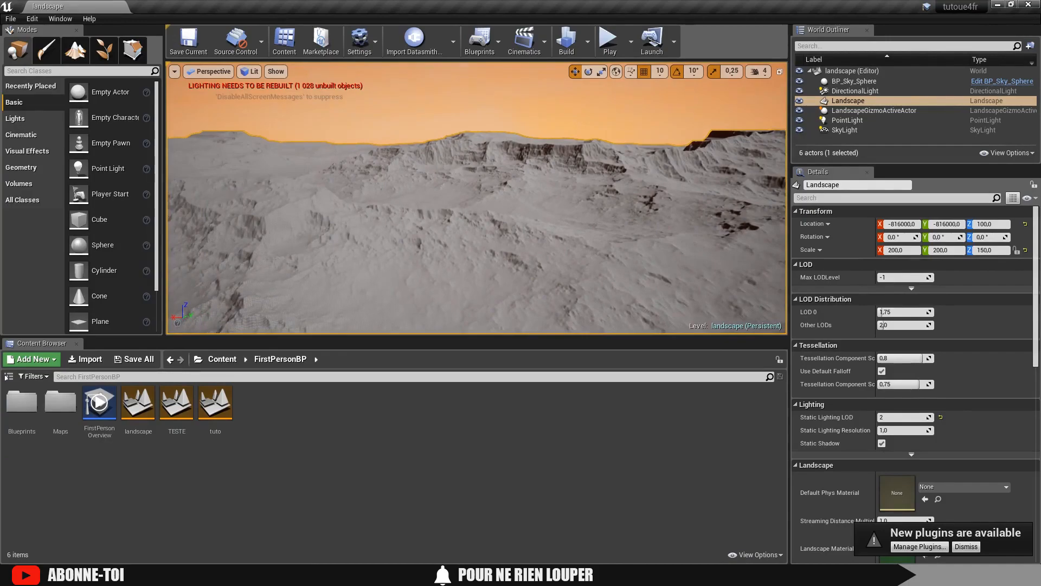
pyautogui.moveTo(349, 203); pyautogui.dragTo(313, 205, button='right')
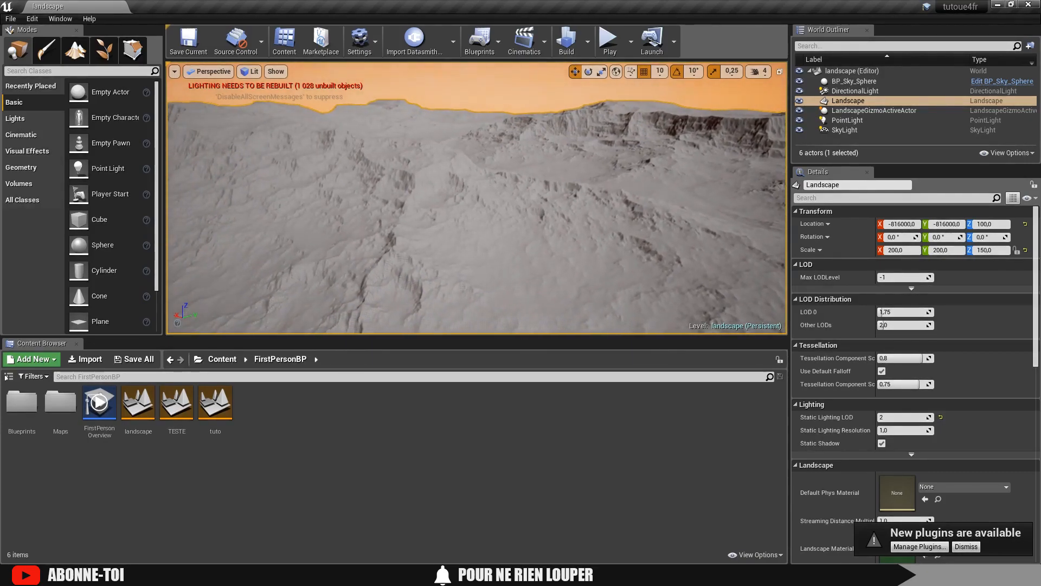
pyautogui.moveTo(323, 243); pyautogui.dragTo(338, 228, button='right')
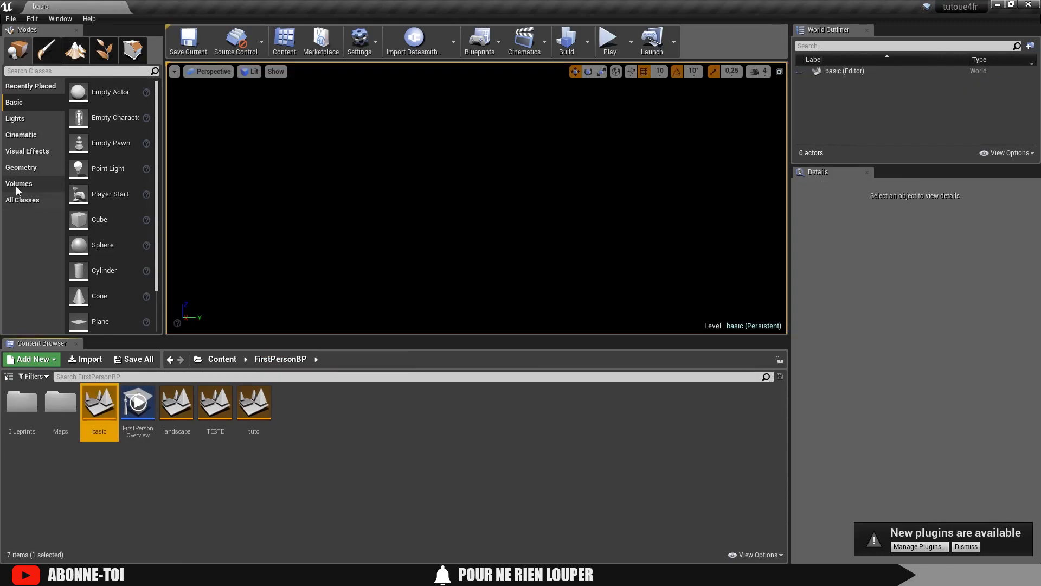
# - Place a BP_Sky_Sphere actor in the empty basic level
pyautogui.click(18, 200)
pyautogui.scroll(-3, 118, 207)
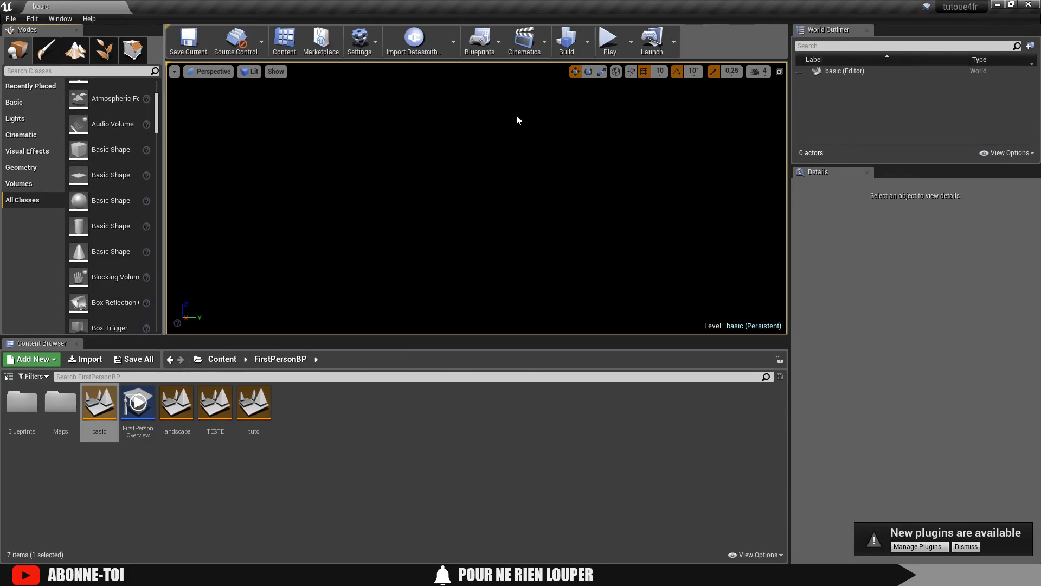
pyautogui.scroll(-3, 117, 234)
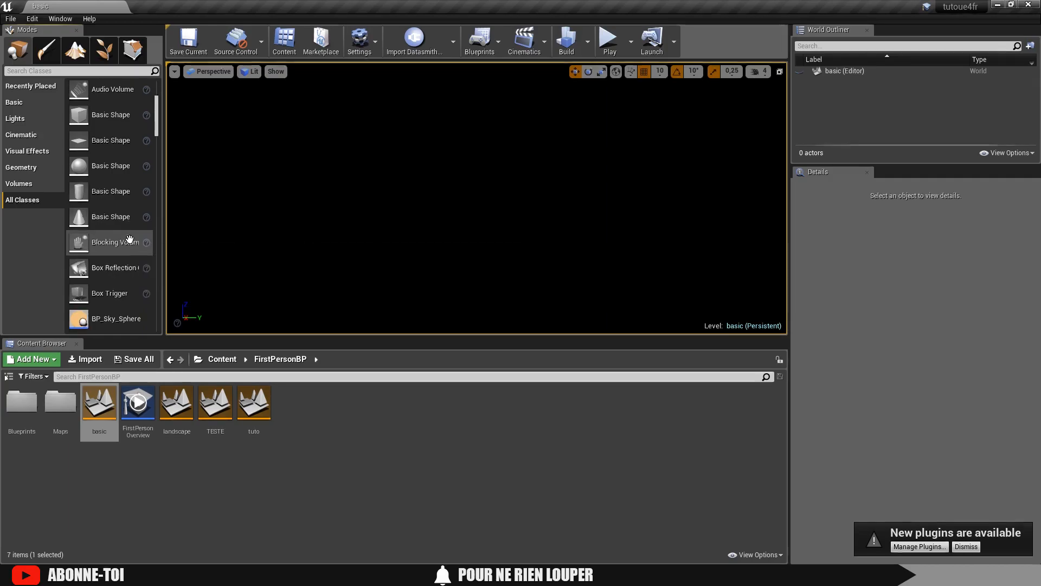
pyautogui.moveTo(98, 237); pyautogui.dragTo(335, 228)
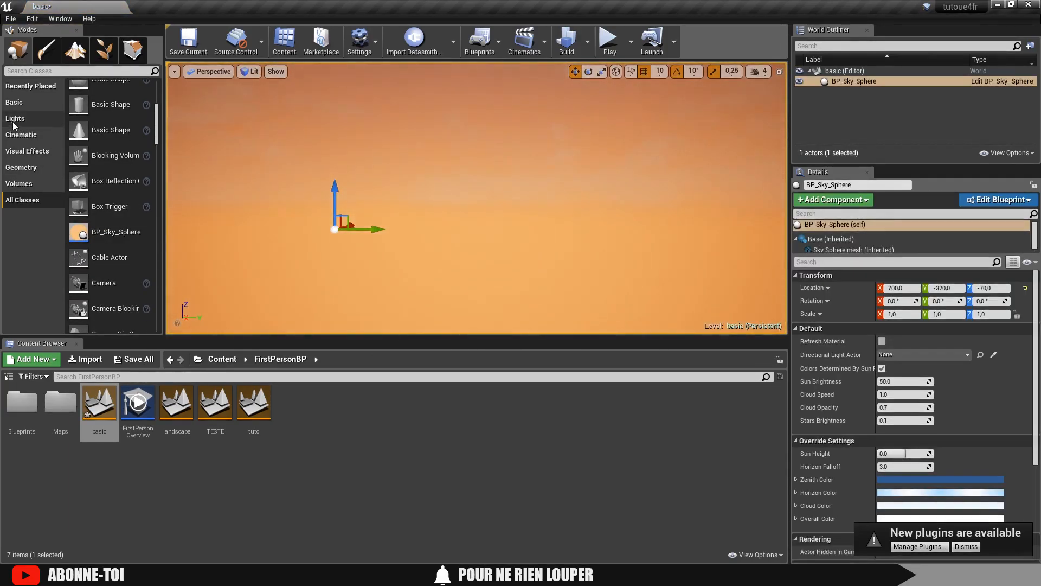
# - Add a directional light to the level, above the sky sphere's origin
pyautogui.click(16, 119)
pyautogui.moveTo(95, 93); pyautogui.dragTo(447, 169)
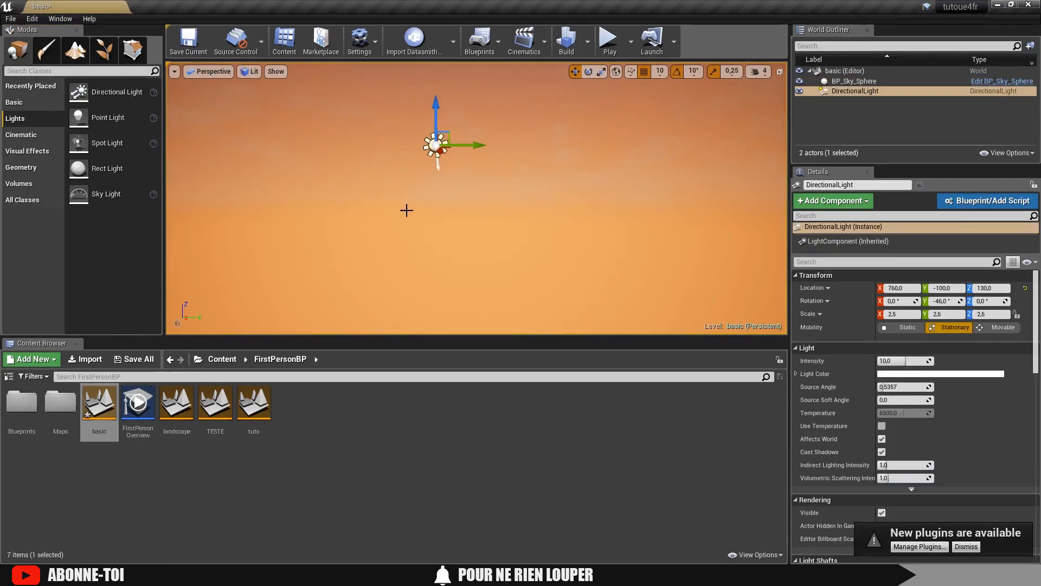
pyautogui.click(370, 441)
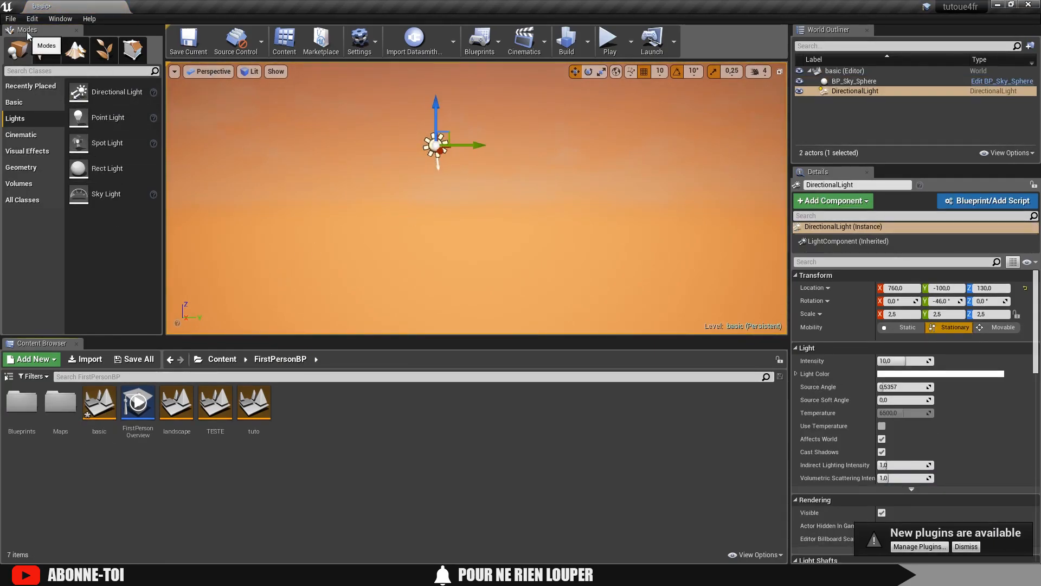
# - Switch to landscape mode and frame the preview grid of the new landscape
pyautogui.click(75, 51)
pyautogui.moveTo(229, 186); pyautogui.dragTo(247, 228, button='right')
pyautogui.press('s')
pyautogui.moveTo(383, 144)
pyautogui.mouseDown(button='right')
pyautogui.moveTo(391, 184)
pyautogui.moveTo(383, 145)
pyautogui.mouseUp(button='right')
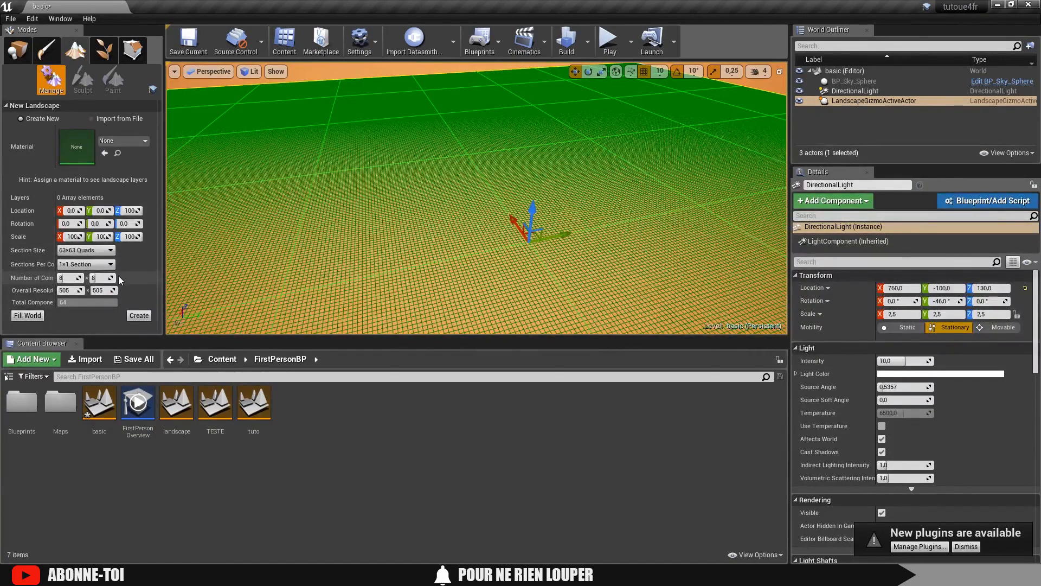
pyautogui.moveTo(295, 209); pyautogui.dragTo(310, 193, button='right')
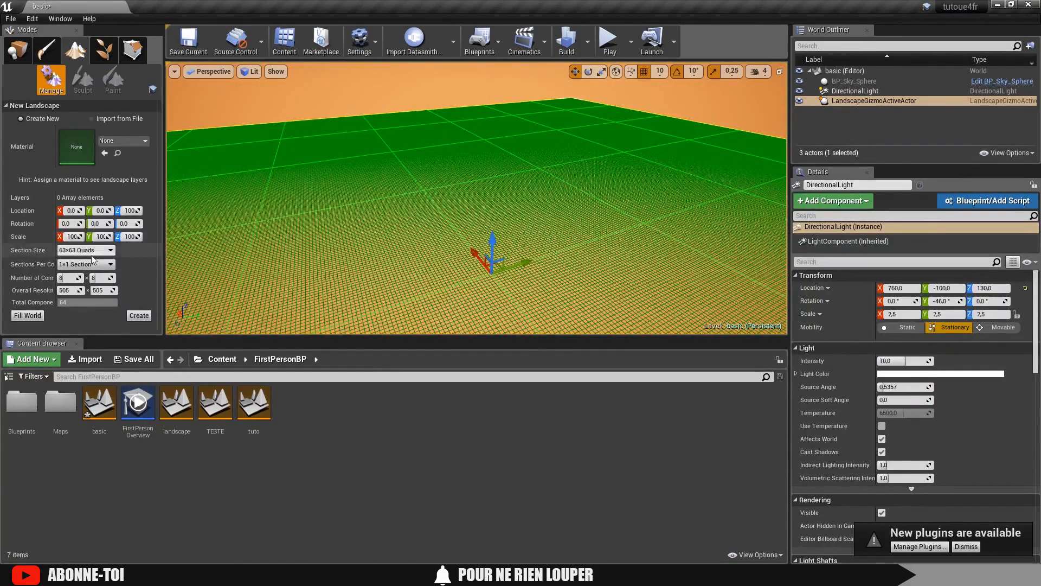
# - Try section sizes of 127×127 and 15×15 quads for the new landscape, and return to 63×63 quads
pyautogui.click(83, 250)
pyautogui.click(83, 310)
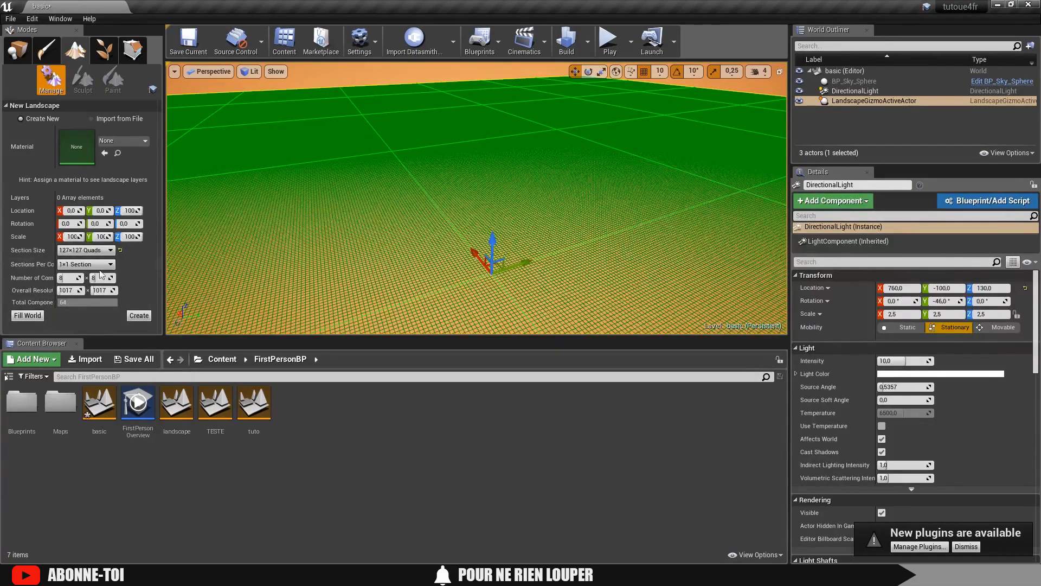
pyautogui.click(84, 250)
pyautogui.click(81, 274)
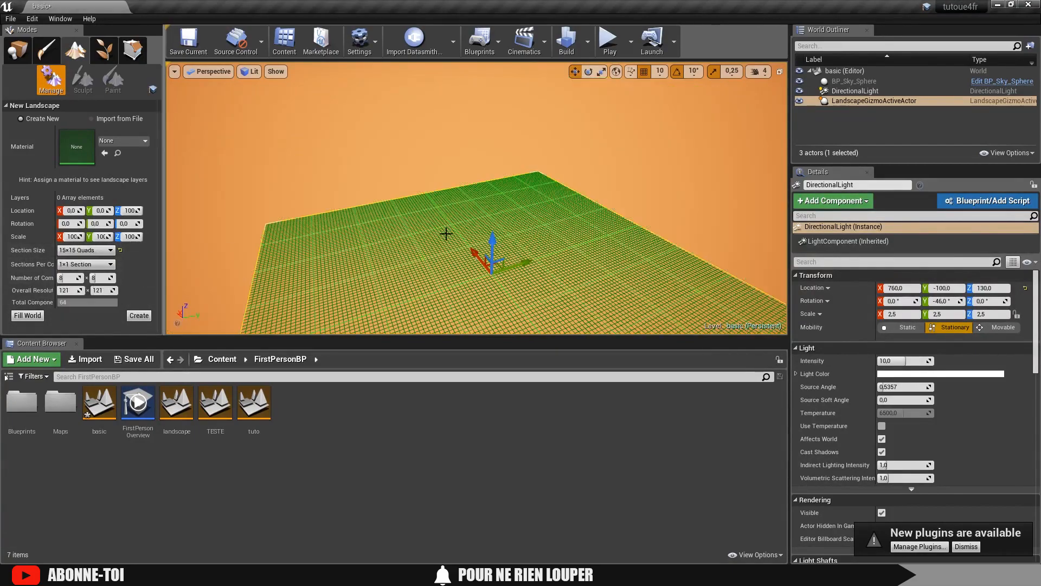
pyautogui.click(84, 250)
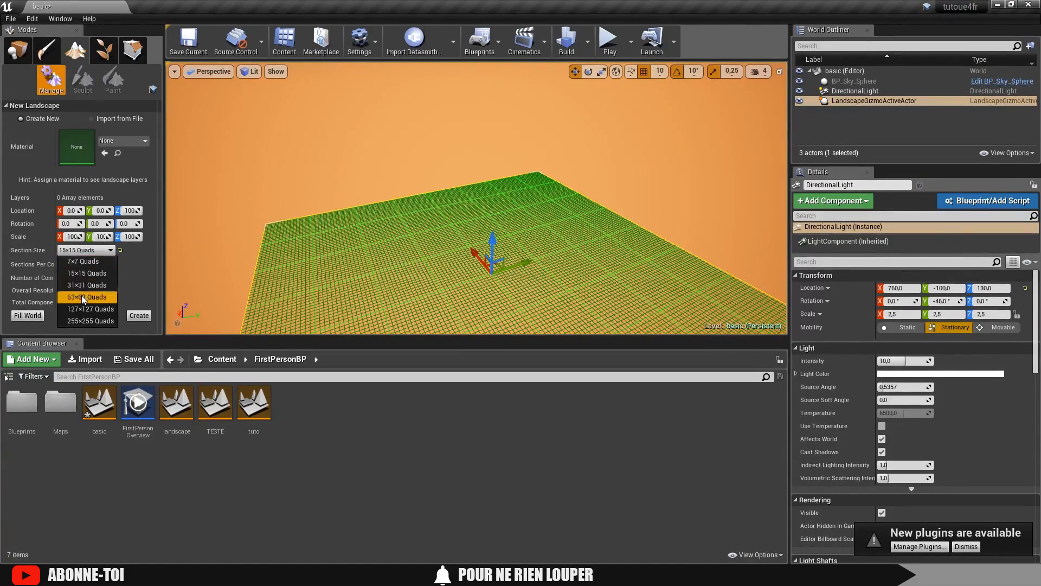
pyautogui.click(81, 297)
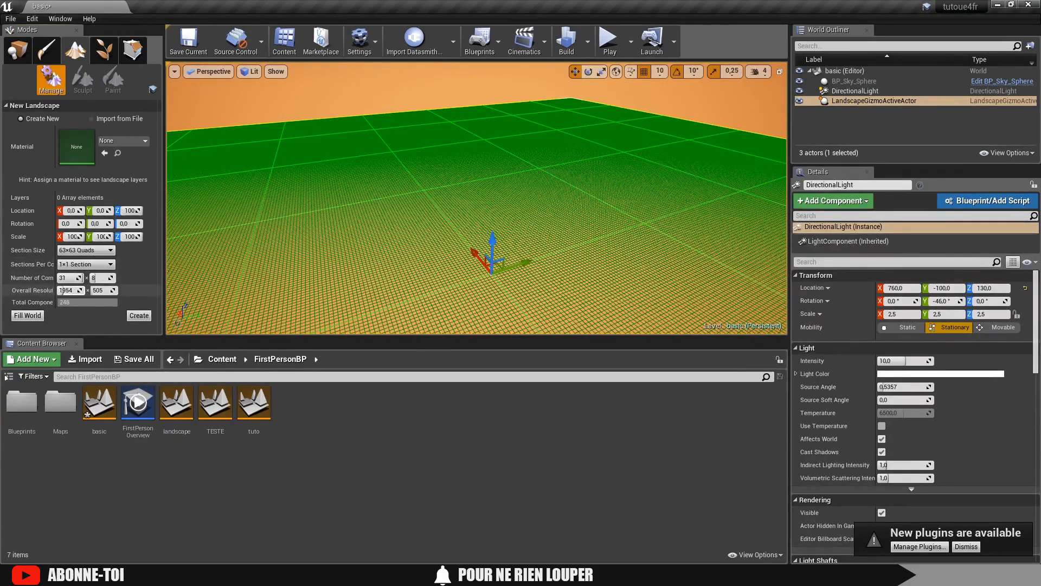
# - Create the landscape with an overall resolution of 190 × 820
pyautogui.moveTo(71, 290); pyautogui.dragTo(105, 291)
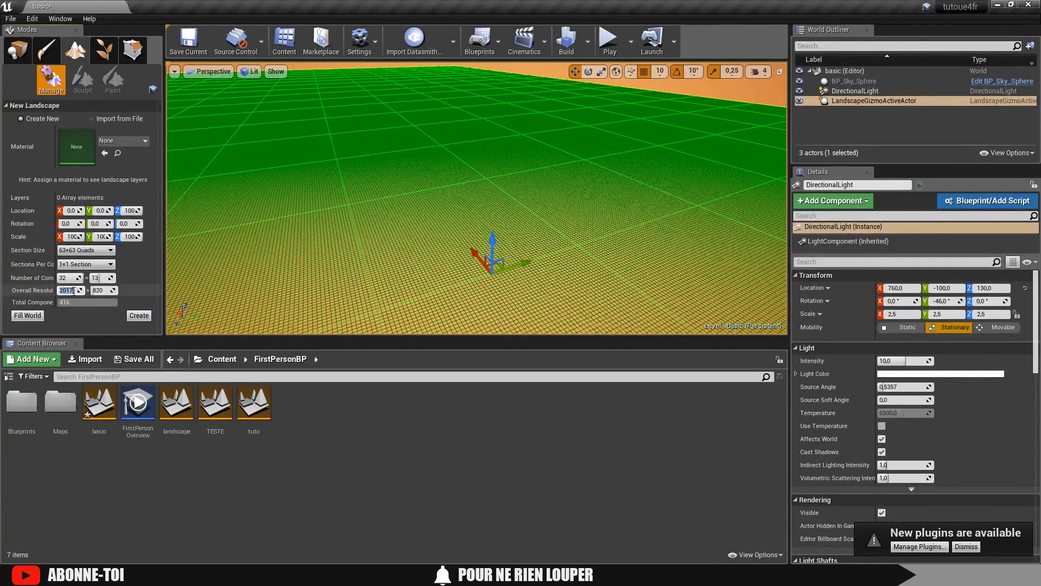
pyautogui.write('190')
pyautogui.press('Return')
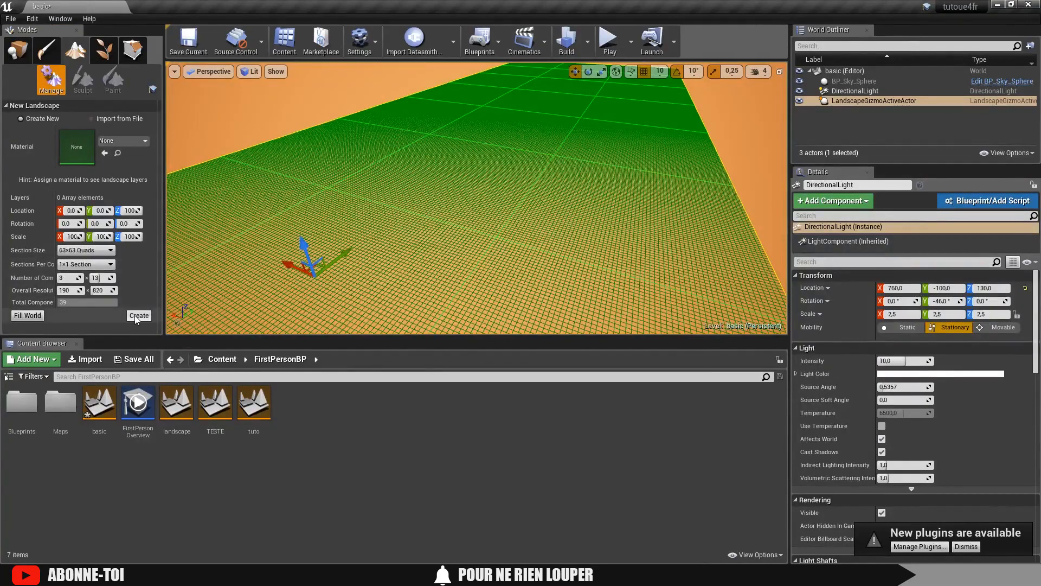
pyautogui.click(135, 316)
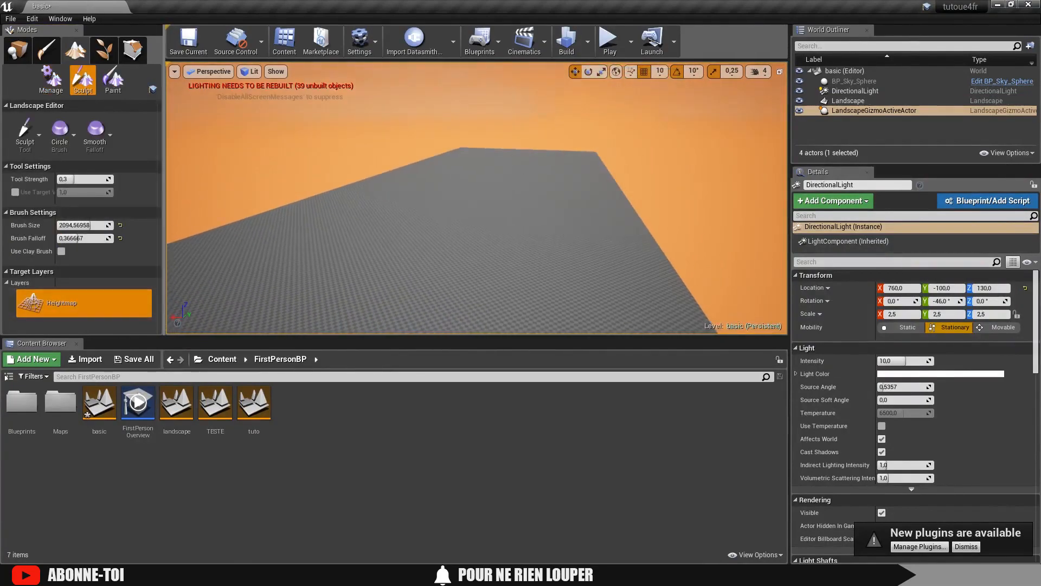
# - Raise several hills across the near part of the landscape with the Sculpt tool and soften them with the Smooth tool
pyautogui.rightClick(438, 264)
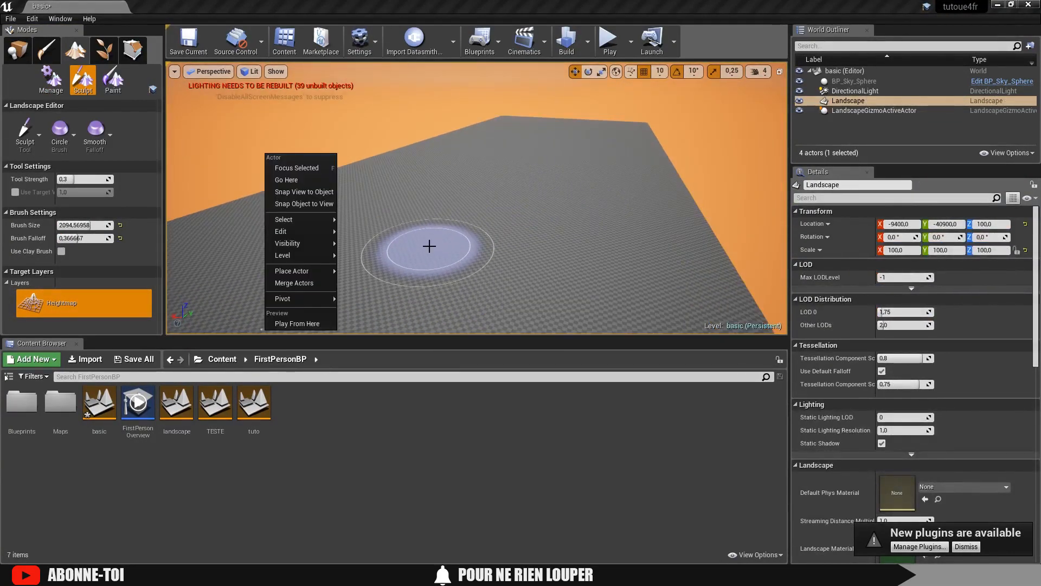
pyautogui.moveTo(429, 249)
pyautogui.mouseDown()
pyautogui.moveTo(428, 225)
pyautogui.moveTo(383, 222)
pyautogui.moveTo(541, 216)
pyautogui.moveTo(523, 241)
pyautogui.moveTo(454, 212)
pyautogui.moveTo(244, 221)
pyautogui.moveTo(272, 228)
pyautogui.moveTo(233, 213)
pyautogui.mouseUp()
pyautogui.click(25, 135)
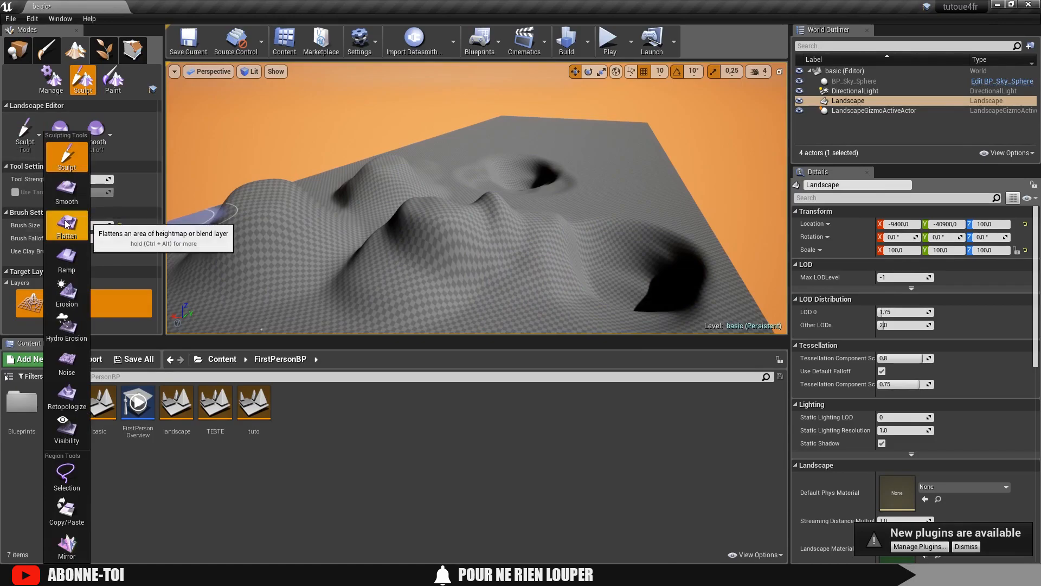
pyautogui.click(66, 190)
pyautogui.moveTo(388, 227)
pyautogui.mouseDown()
pyautogui.moveTo(500, 212)
pyautogui.moveTo(309, 207)
pyautogui.moveTo(338, 205)
pyautogui.moveTo(278, 191)
pyautogui.mouseUp()
# - Flatten part of the hill at the landscape's near edge with the Flatten tool
pyautogui.click(25, 135)
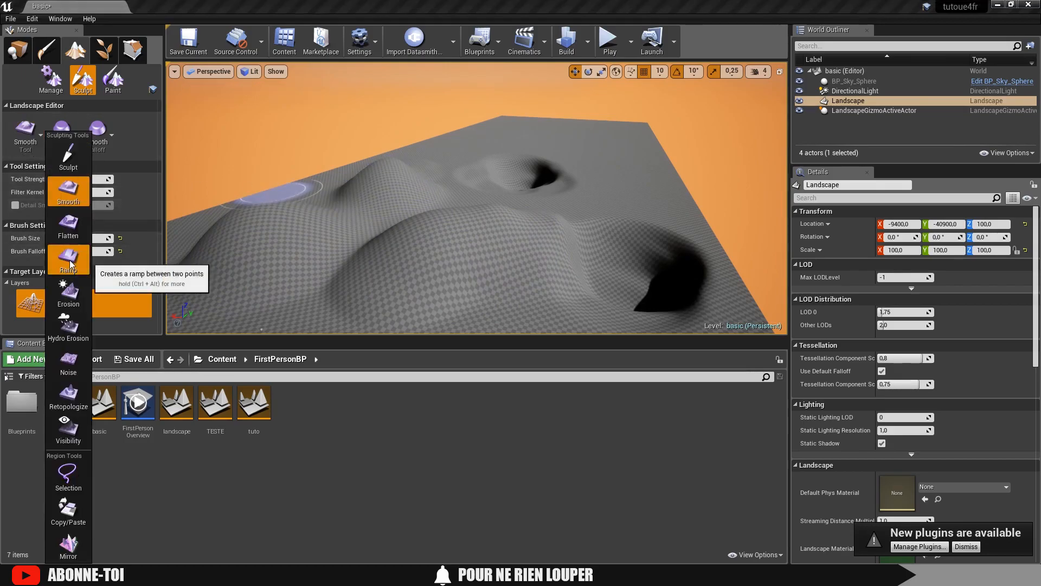
pyautogui.click(69, 264)
pyautogui.click(25, 133)
pyautogui.click(68, 224)
pyautogui.moveTo(220, 227)
pyautogui.mouseDown()
pyautogui.moveTo(344, 230)
pyautogui.moveTo(264, 212)
pyautogui.mouseUp()
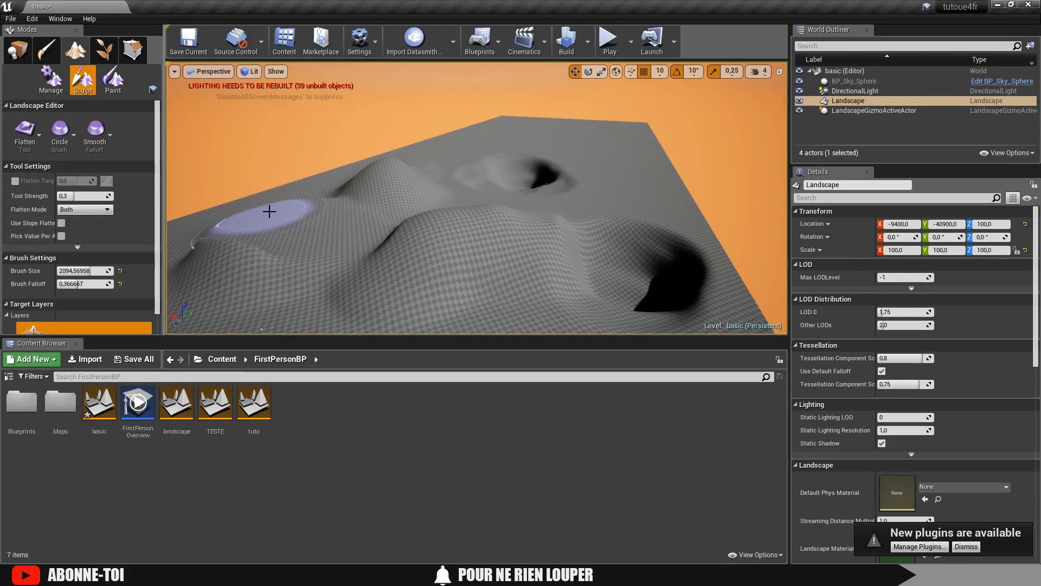
# - Add a ramp from the central hilltop down its near slope, with width about 4007 and side falloff about 0.63
pyautogui.click(25, 133)
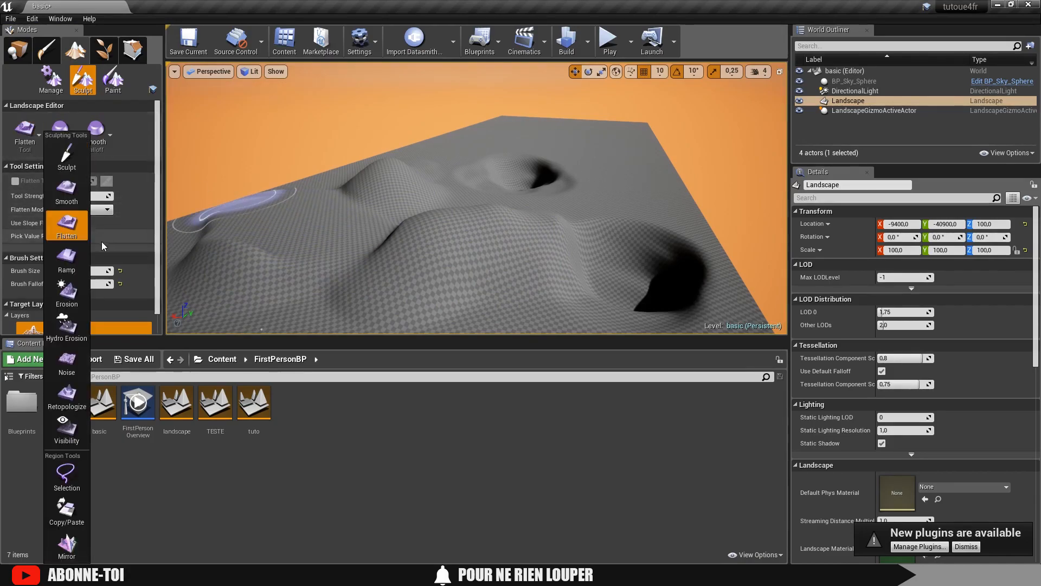
pyautogui.click(67, 261)
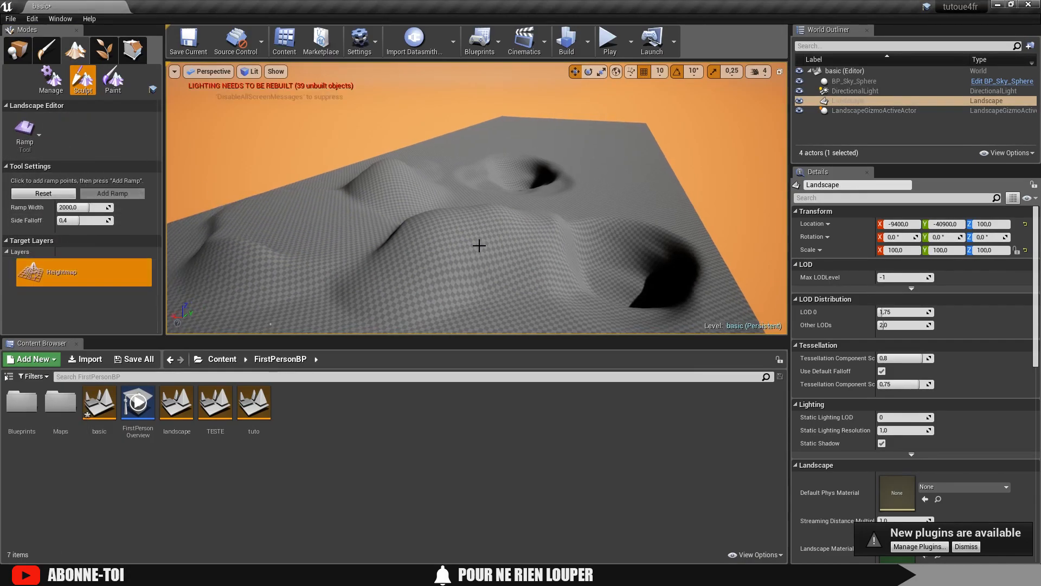
pyautogui.scroll(-1, 479, 246)
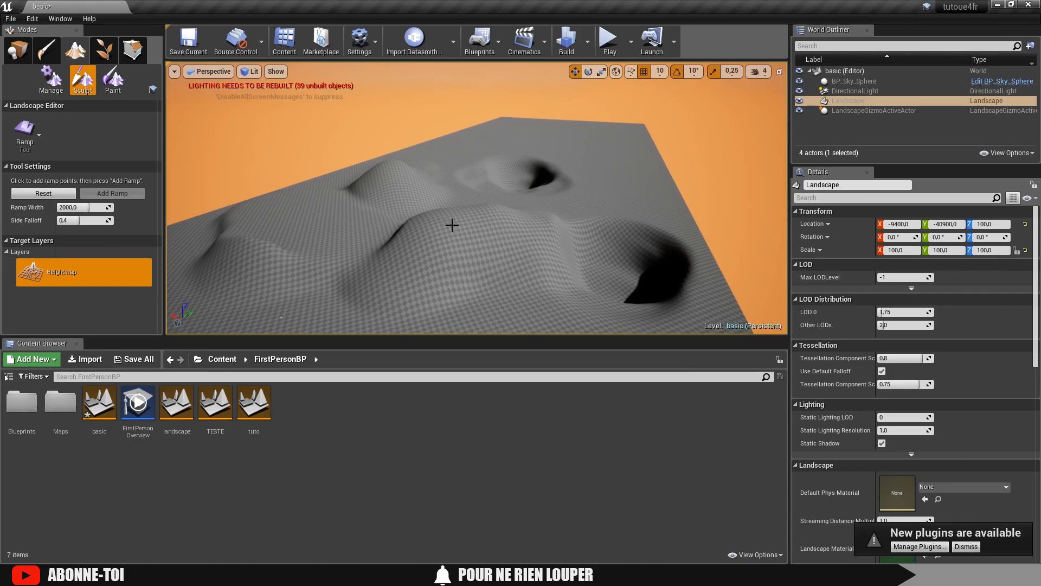
pyautogui.click(546, 318)
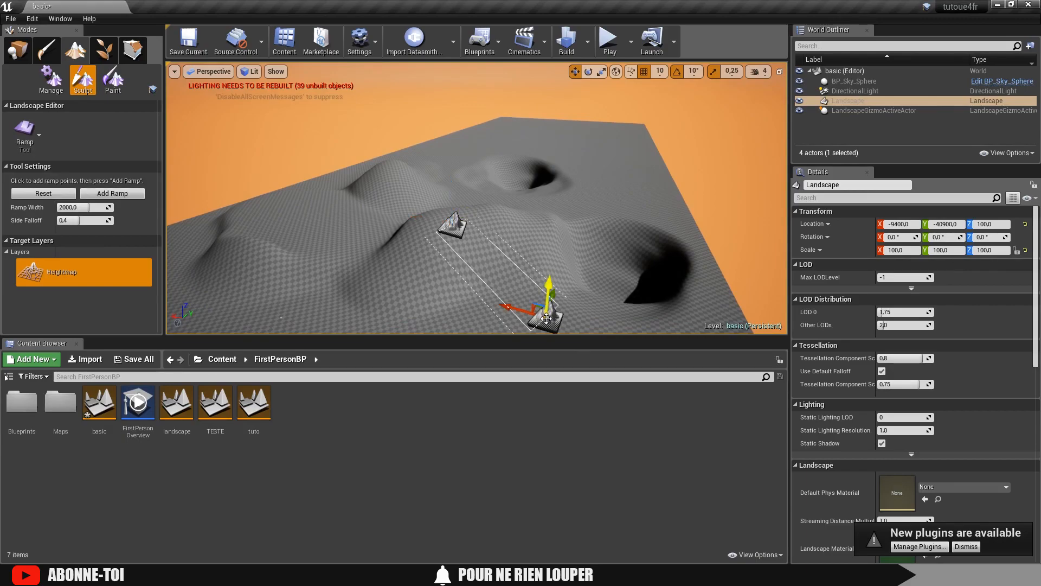
pyautogui.moveTo(83, 210)
pyautogui.mouseDown()
pyautogui.moveTo(116, 210)
pyautogui.moveTo(93, 220)
pyautogui.mouseUp()
pyautogui.click(109, 197)
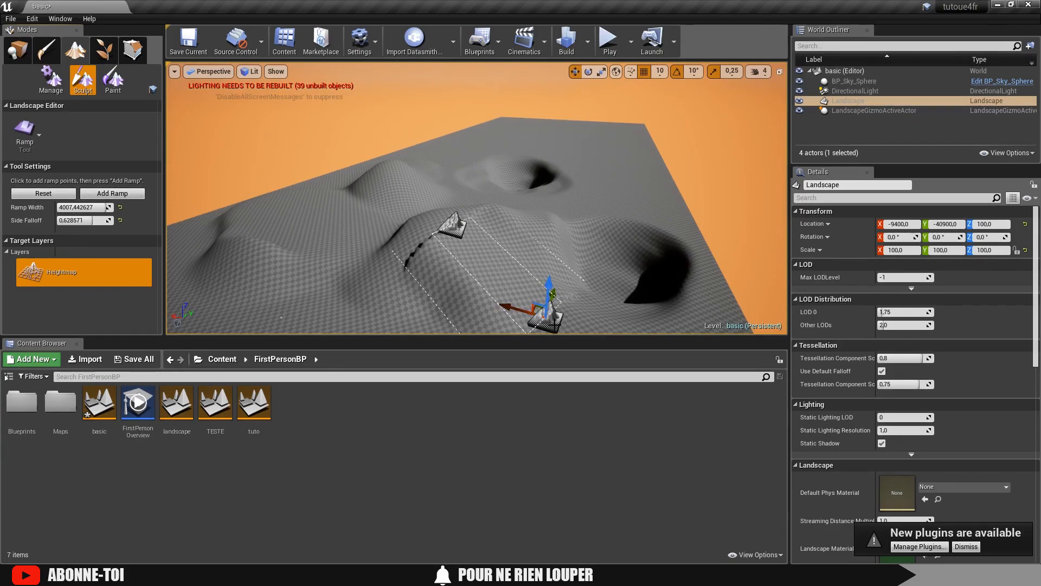
# - Erode the hills from the near slope up to the far peak with the Erosion tool
pyautogui.click(41, 122)
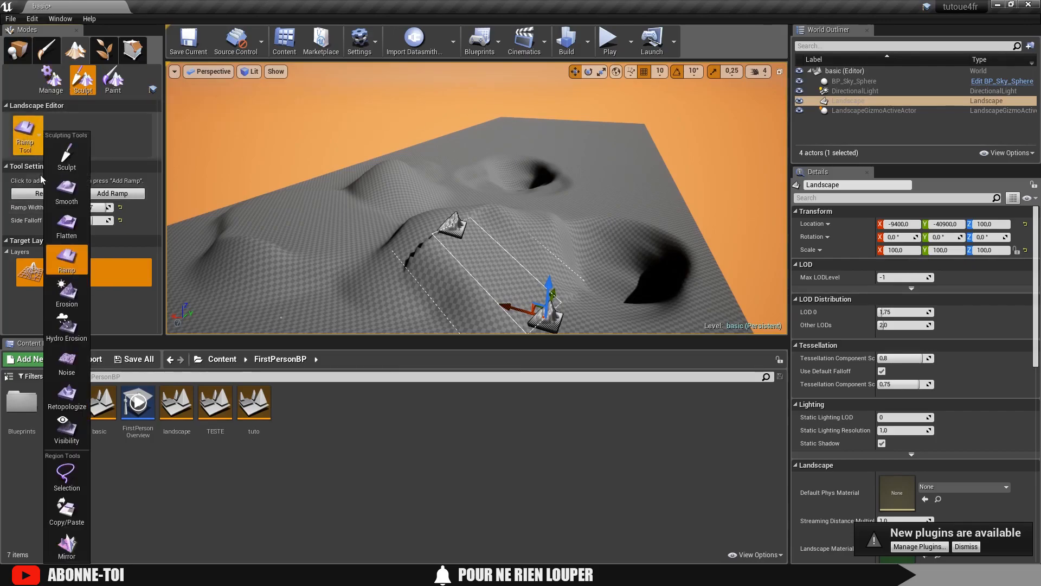
pyautogui.click(66, 192)
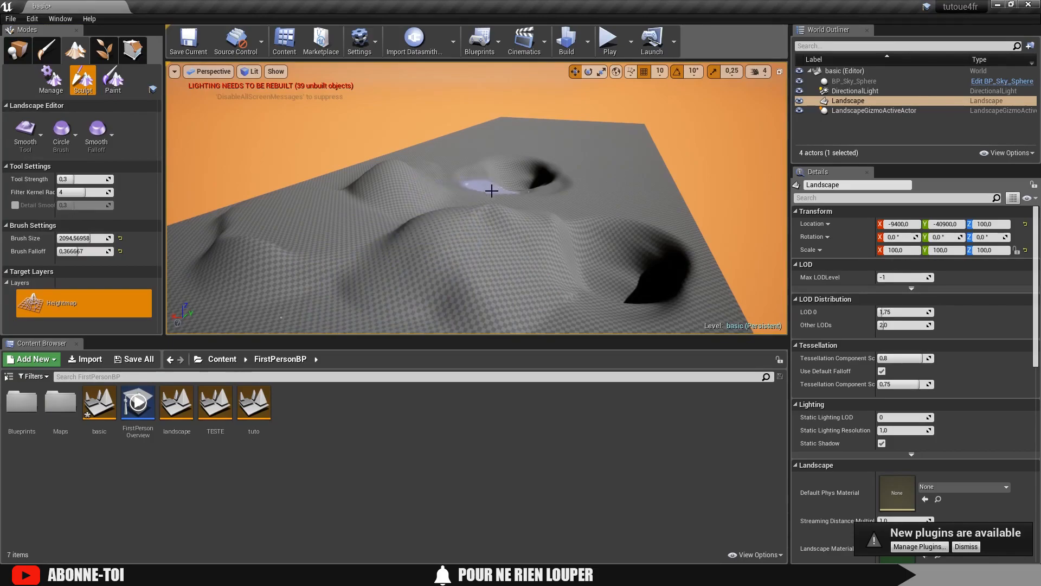
pyautogui.click(44, 142)
pyautogui.click(87, 298)
pyautogui.moveTo(245, 262)
pyautogui.mouseDown()
pyautogui.moveTo(347, 275)
pyautogui.moveTo(418, 232)
pyautogui.moveTo(393, 187)
pyautogui.moveTo(406, 191)
pyautogui.mouseUp()
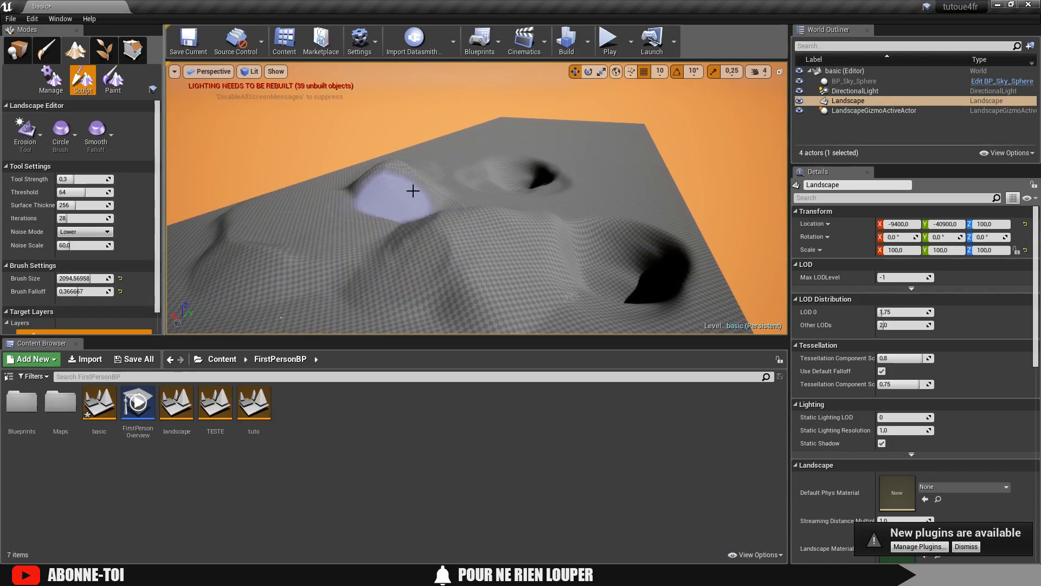
# - Carve water-worn gullies into the central and far hills with the Hydro Erosion tool
pyautogui.click(29, 142)
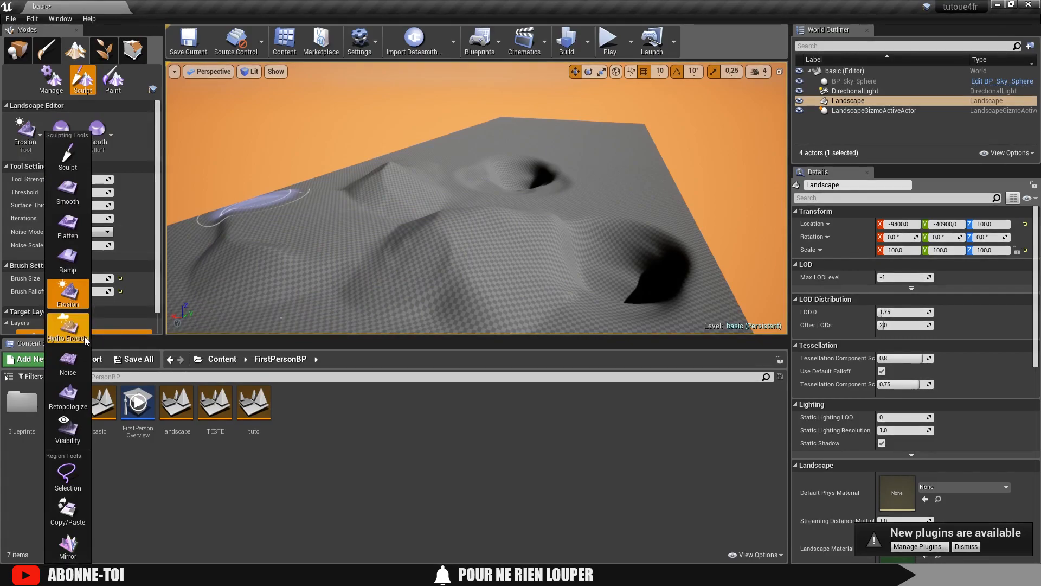
pyautogui.click(68, 326)
pyautogui.moveTo(376, 259)
pyautogui.mouseDown()
pyautogui.moveTo(442, 226)
pyautogui.moveTo(297, 209)
pyautogui.moveTo(387, 169)
pyautogui.mouseUp()
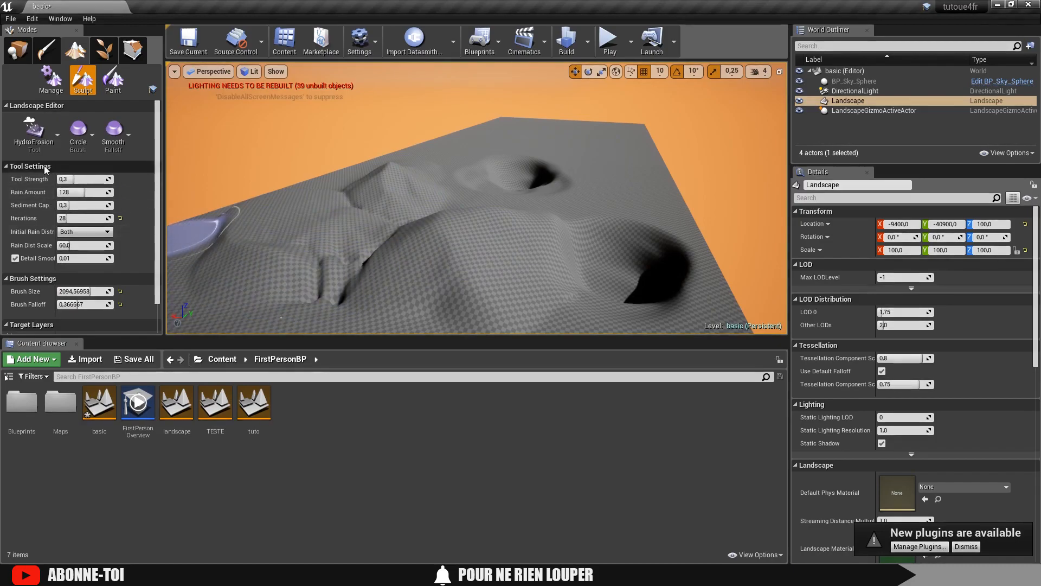
# - Set the brush falloff to Spherical and apply more hydro erosion between the central hill and the far peak
pyautogui.click(31, 144)
pyautogui.click(74, 130)
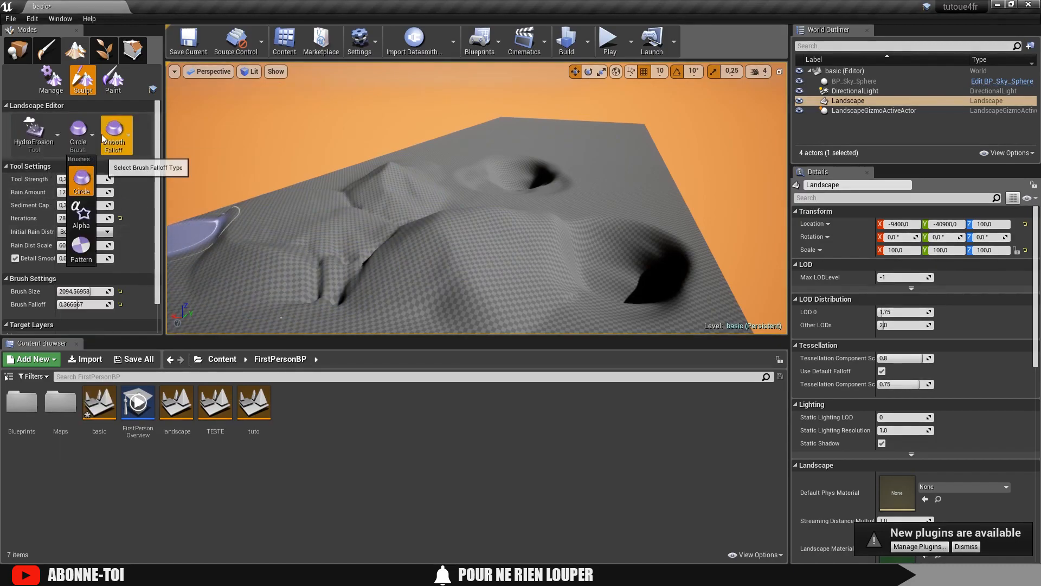
pyautogui.click(129, 137)
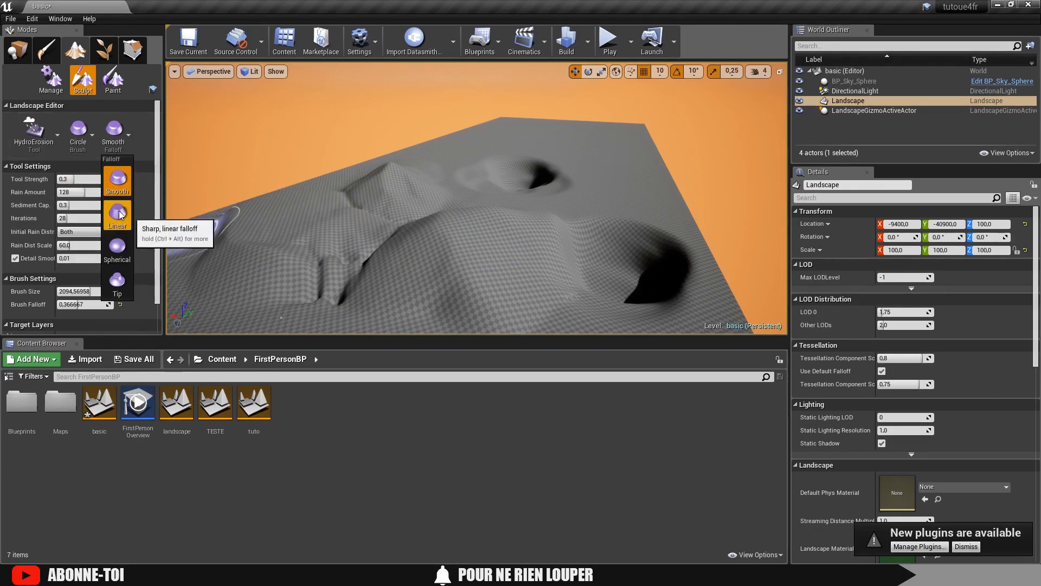
pyautogui.click(117, 247)
pyautogui.moveTo(376, 226)
pyautogui.mouseDown()
pyautogui.moveTo(365, 176)
pyautogui.moveTo(434, 205)
pyautogui.moveTo(418, 172)
pyautogui.moveTo(367, 196)
pyautogui.moveTo(330, 184)
pyautogui.moveTo(446, 204)
pyautogui.mouseUp()
# - Return the brush falloff type to Smooth and set the brush size to about 2442.5 and the falloff to about 0.67
pyautogui.click(116, 130)
pyautogui.click(113, 171)
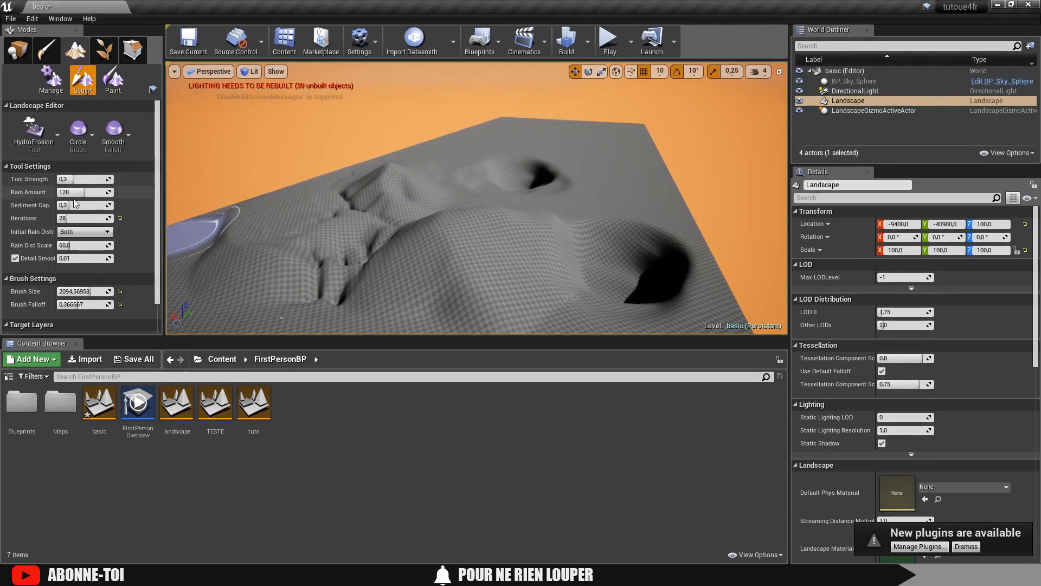
pyautogui.scroll(-2, 43, 233)
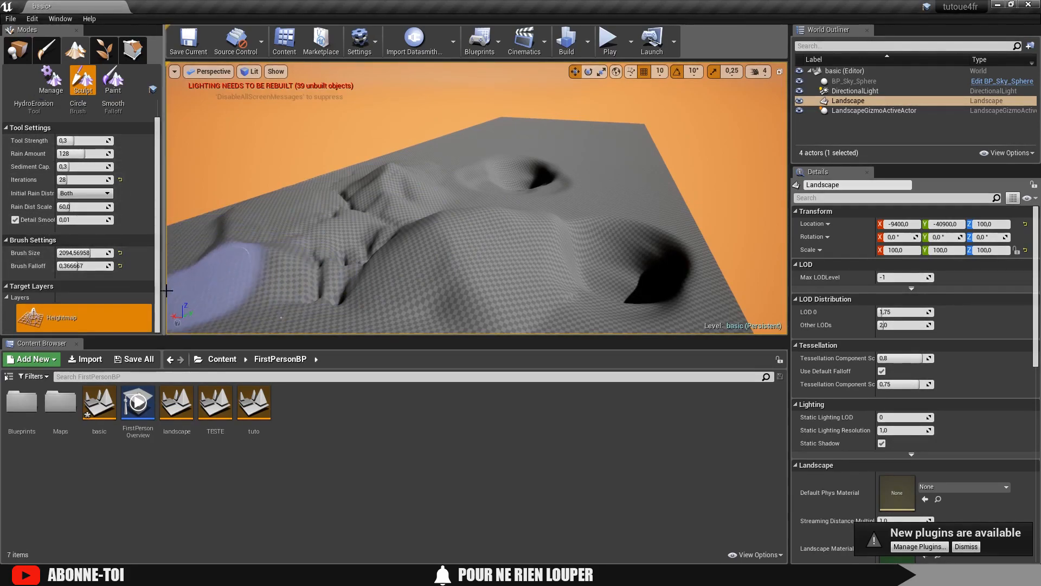
pyautogui.moveTo(80, 254); pyautogui.dragTo(94, 265)
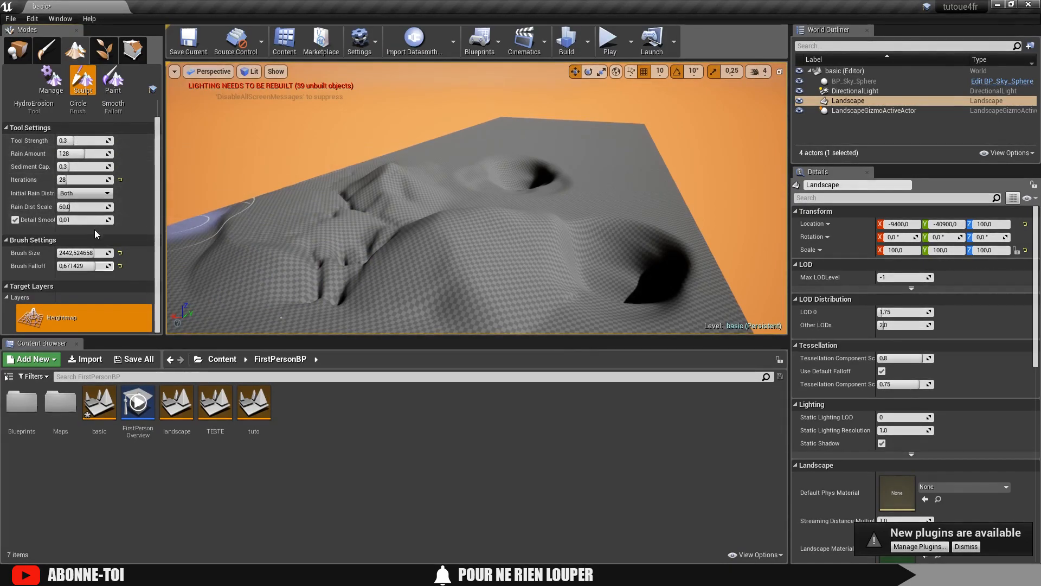
# - Switch to the terrain.party page in Chrome and place the selection square over the terrain just south of Richfield, Utah
pyautogui.scroll(2, 113, 190)
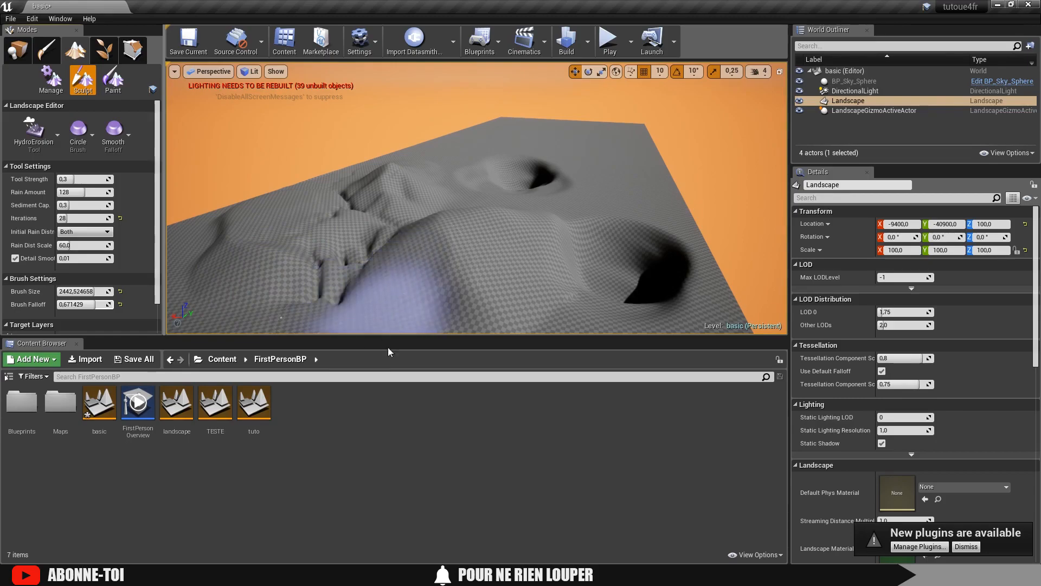
pyautogui.moveTo(363, 575)
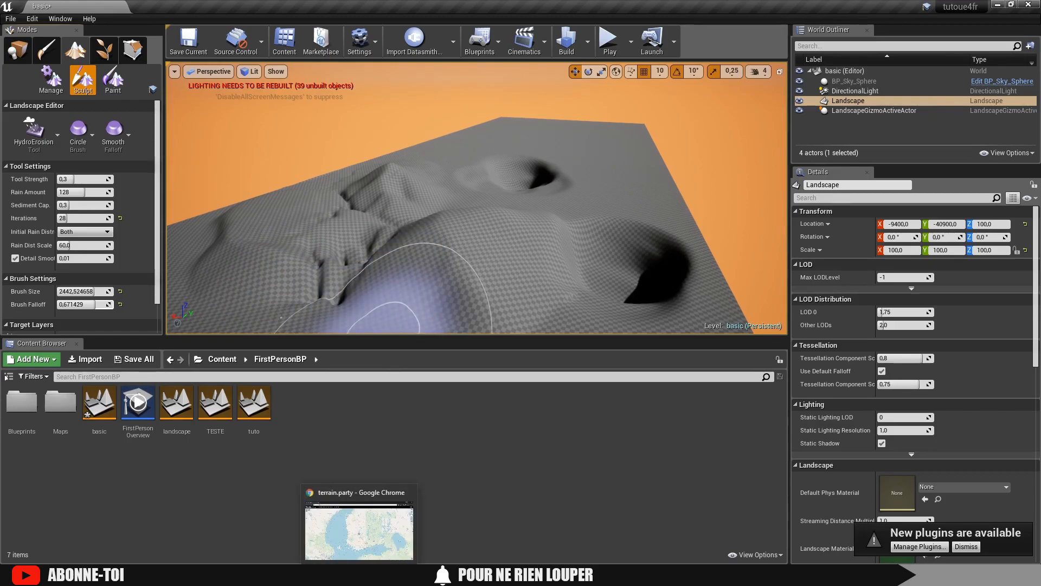
pyautogui.click(362, 550)
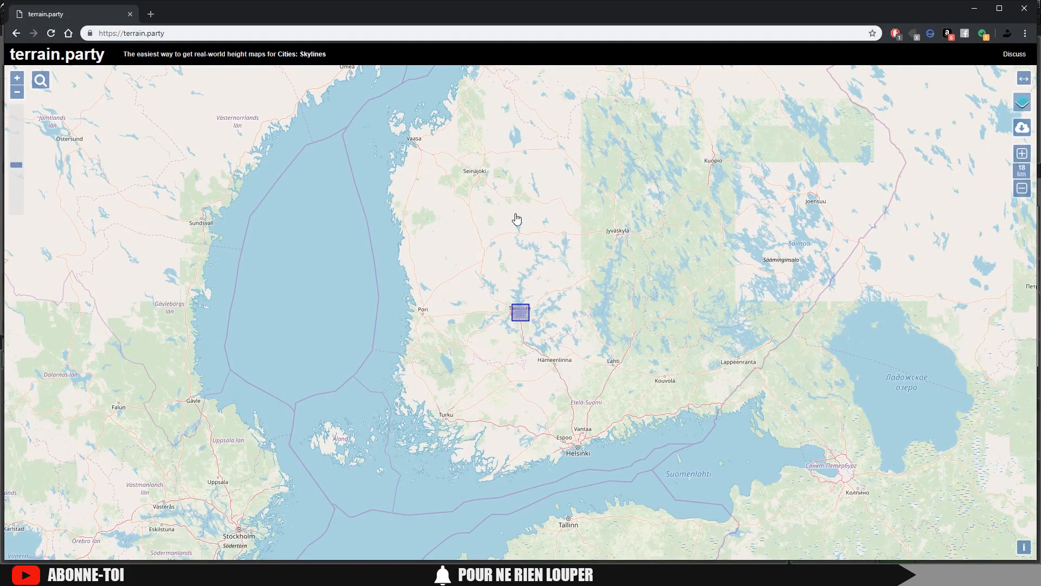
pyautogui.scroll(-1, 517, 218)
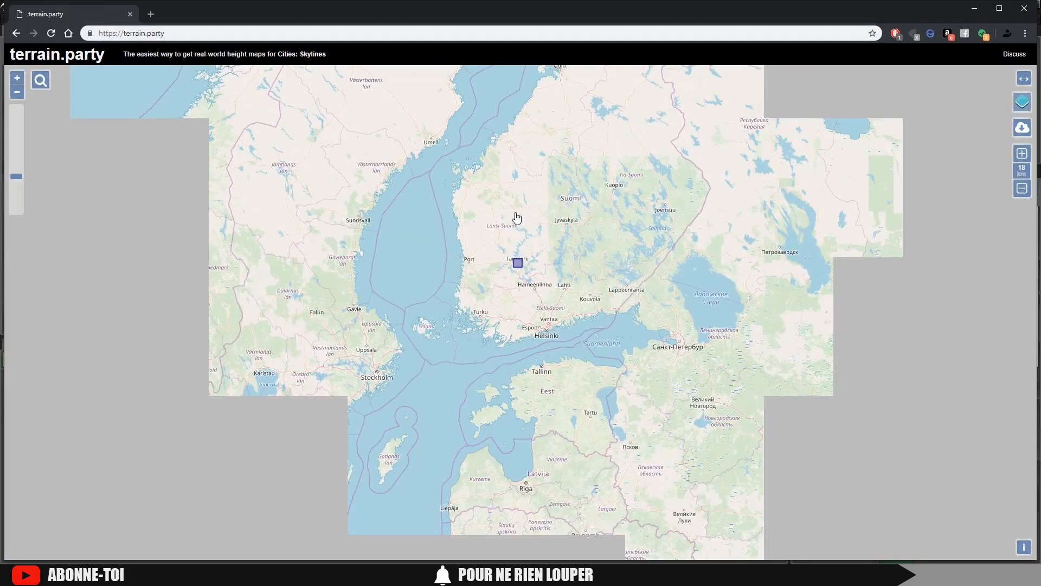
pyautogui.scroll(-1, 518, 218)
pyautogui.scroll(-2, 464, 232)
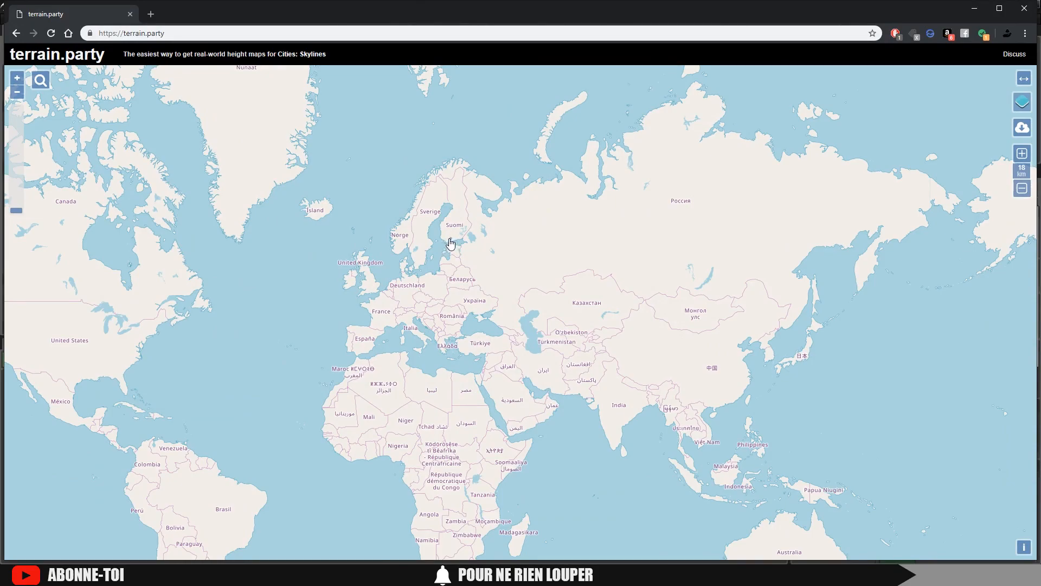
pyautogui.scroll(5, 18, 353)
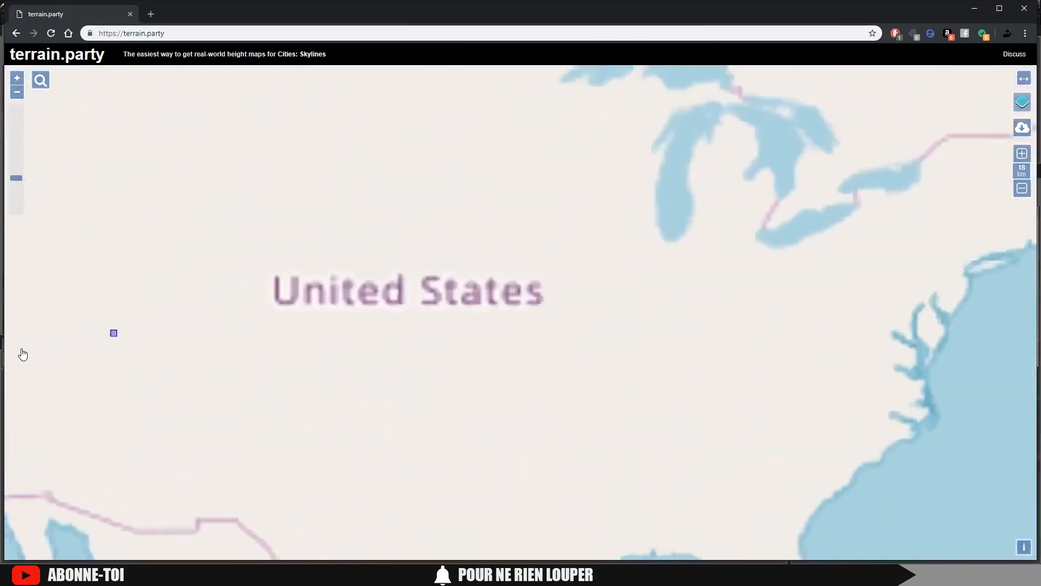
pyautogui.scroll(3, 298, 309)
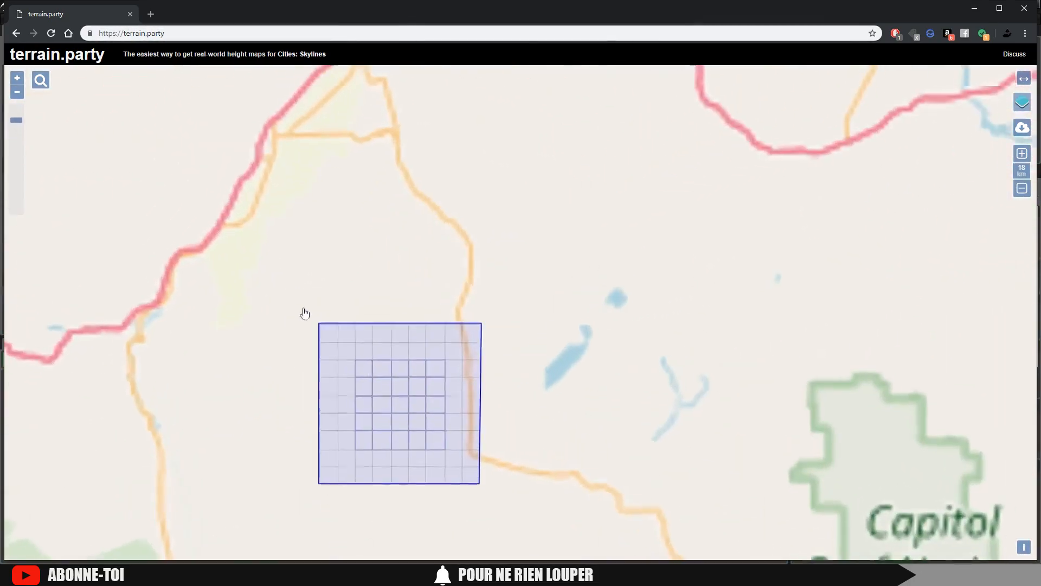
pyautogui.moveTo(383, 337); pyautogui.dragTo(399, 255)
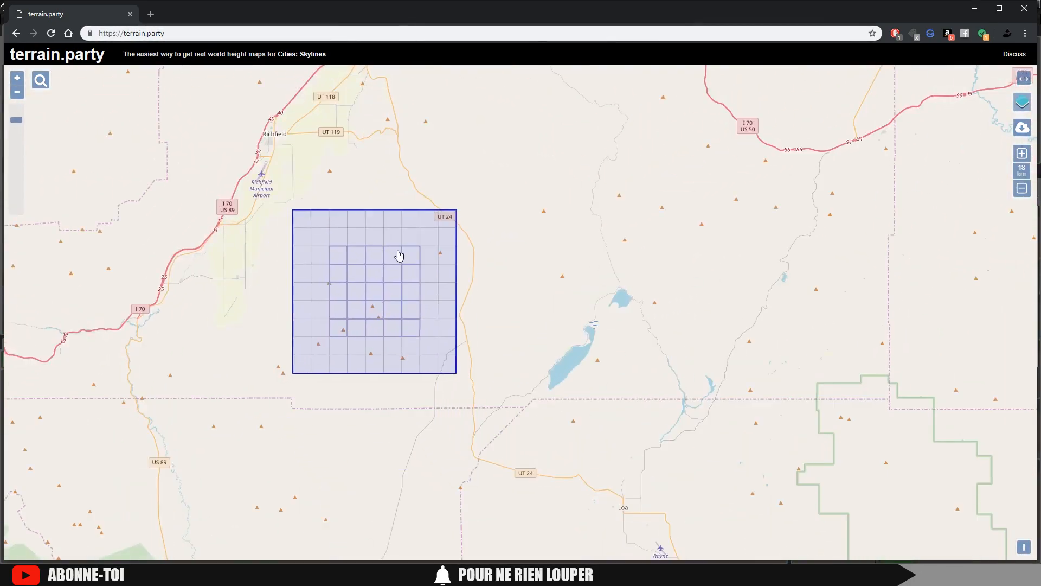
pyautogui.scroll(-2, 400, 256)
pyautogui.scroll(1, 361, 256)
pyautogui.moveTo(516, 277); pyautogui.dragTo(428, 270)
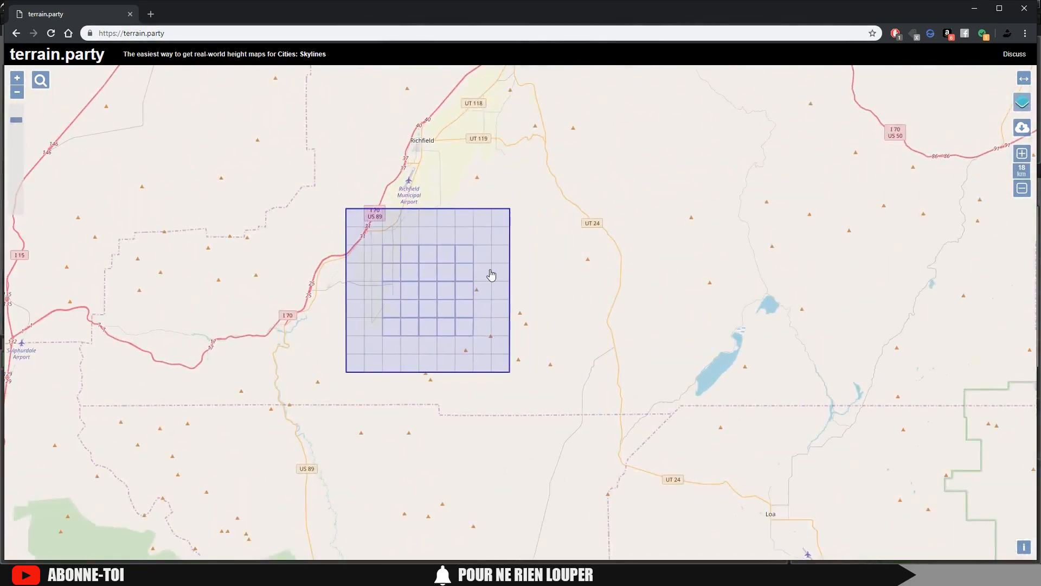
# - Change the map view to USGS shaded relief and shift the selection square slightly over the mountains
pyautogui.moveTo(1022, 103)
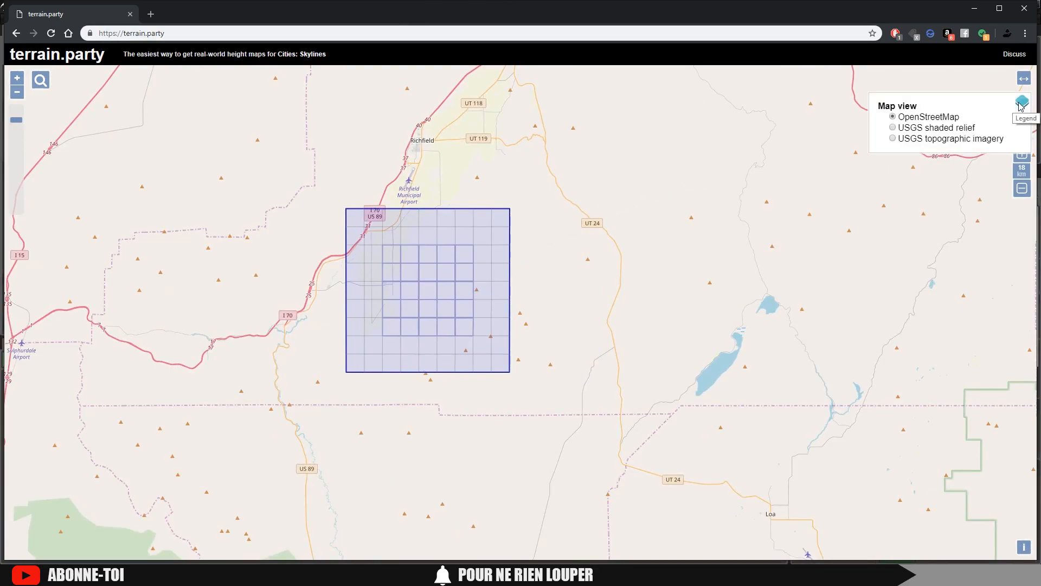
pyautogui.click(893, 128)
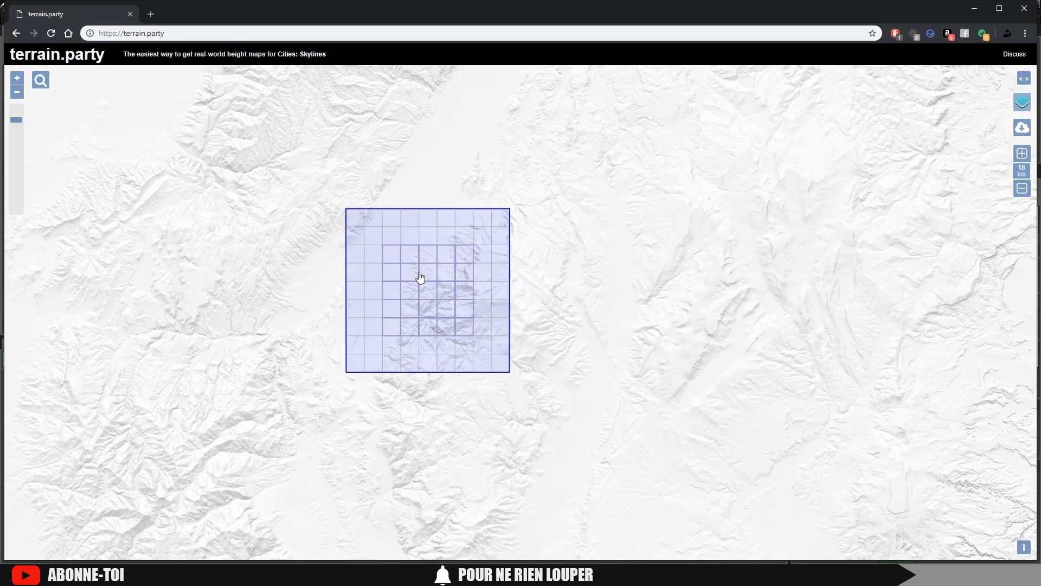
pyautogui.scroll(1, 434, 301)
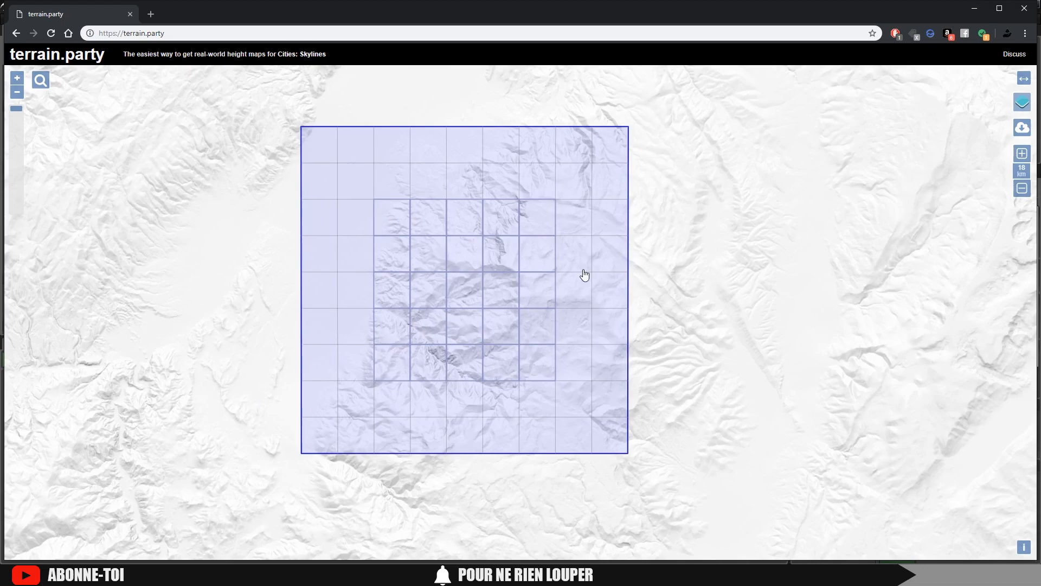
pyautogui.moveTo(458, 271); pyautogui.dragTo(460, 278)
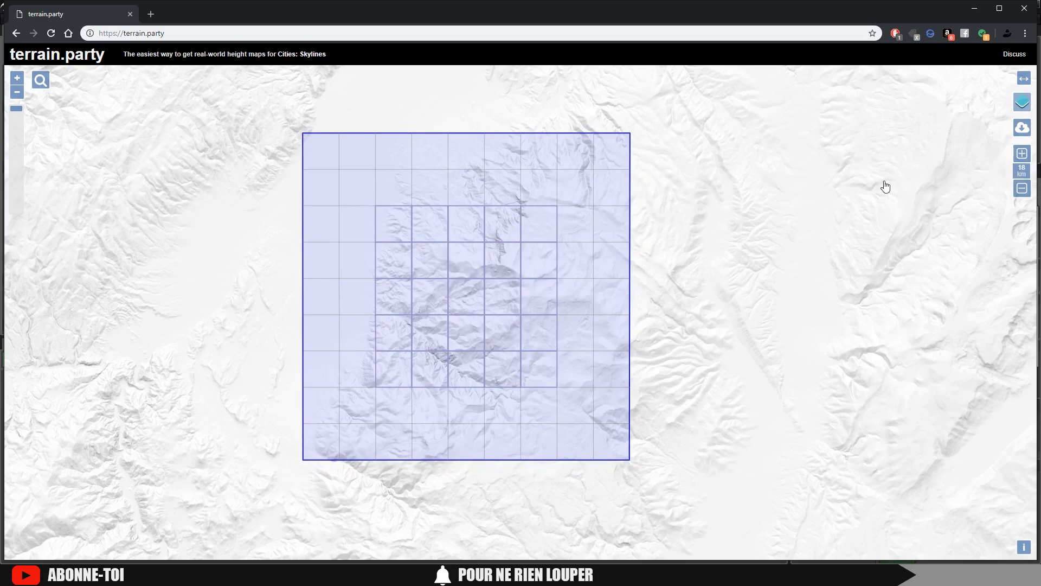
# - Resize the selection square to 19 km
pyautogui.click(1022, 154)
pyautogui.click(1022, 154)
pyautogui.click(1022, 154)
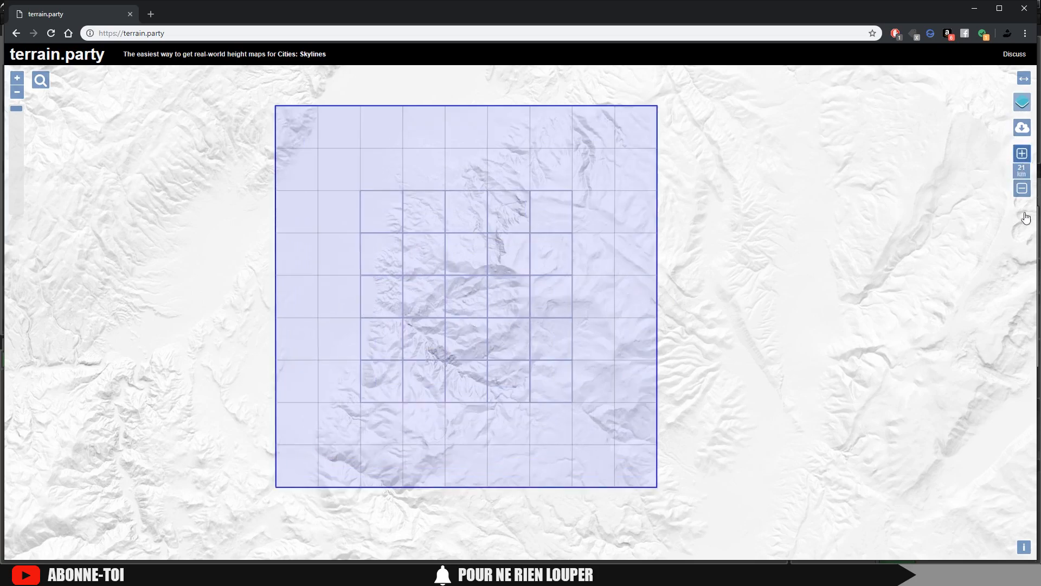
pyautogui.click(1023, 188)
pyautogui.click(1022, 188)
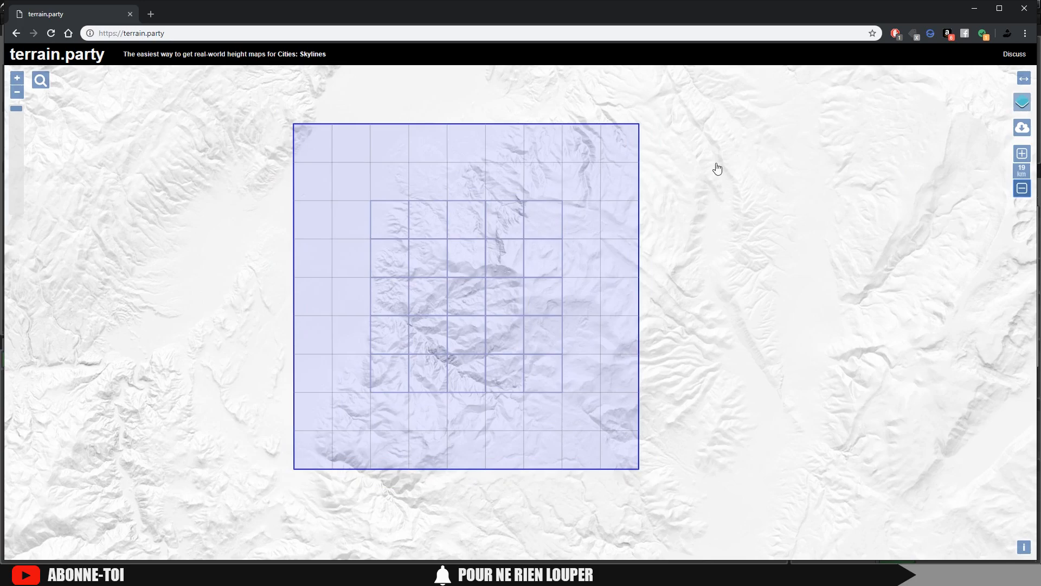
# - Export the selected area's height maps under the name tutofr and open the downloaded archive
pyautogui.click(1023, 130)
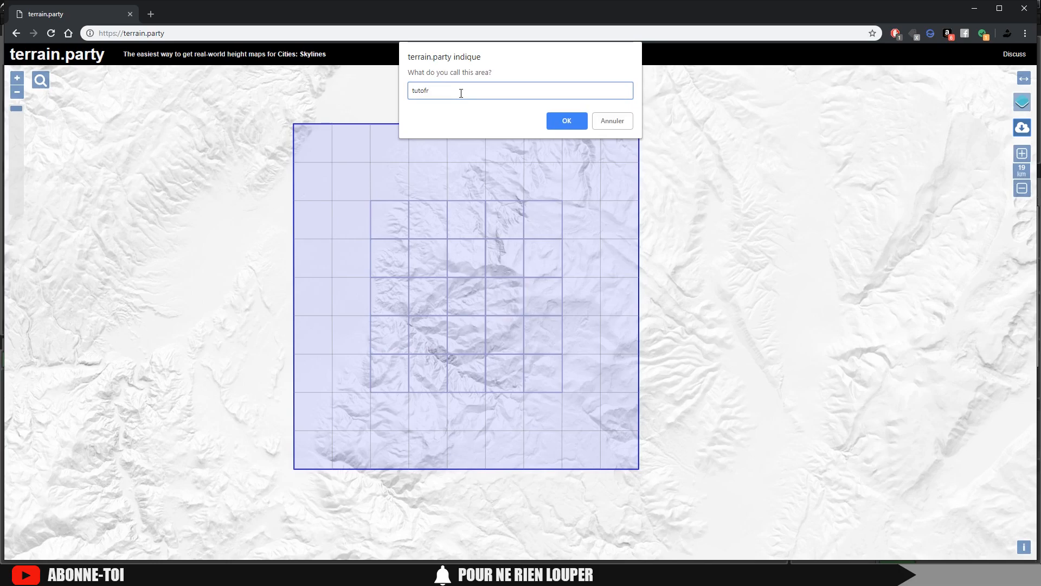
pyautogui.click(566, 121)
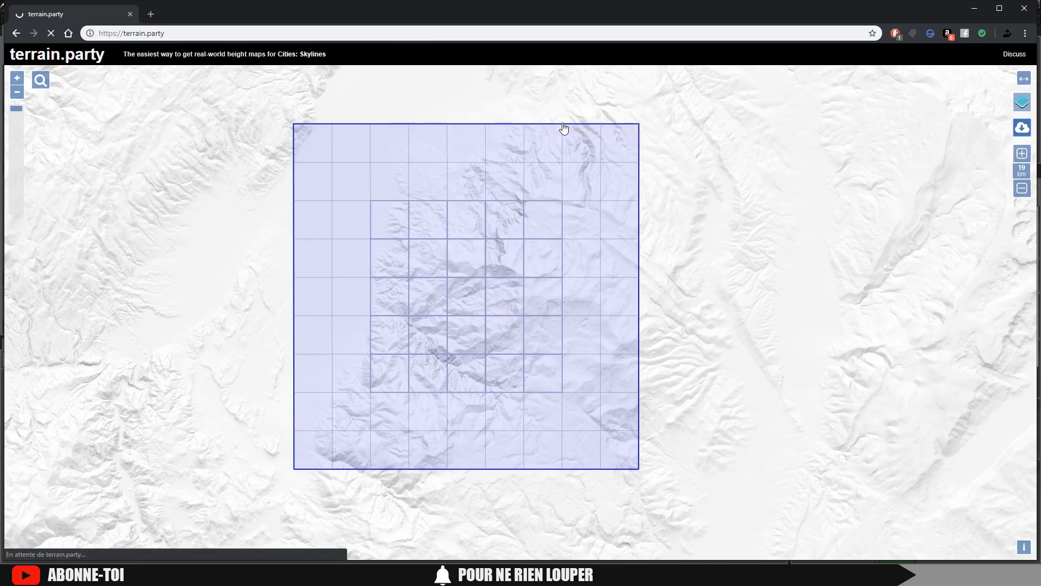
pyautogui.click(37, 549)
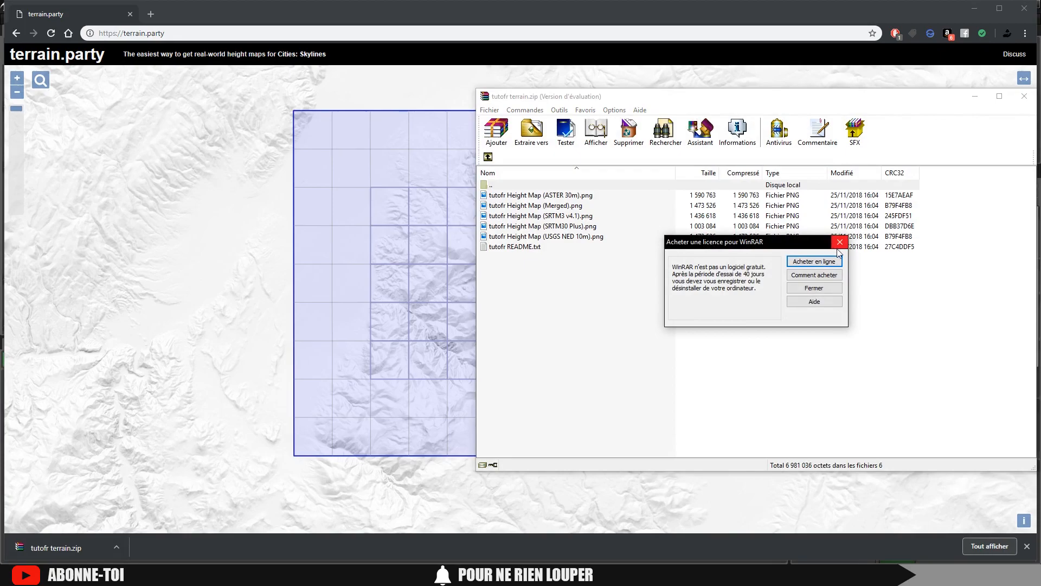
pyautogui.click(839, 242)
# - Preview tutofr Height Map (USGS NED 10m).png from the archive and extract it to the desktop
pyautogui.doubleClick(512, 236)
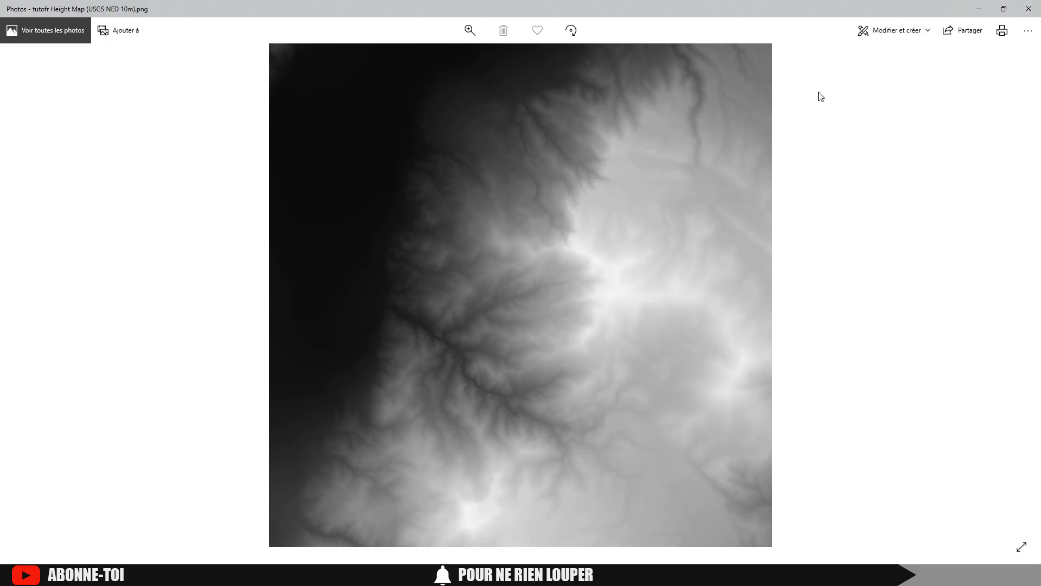
pyautogui.click(1028, 8)
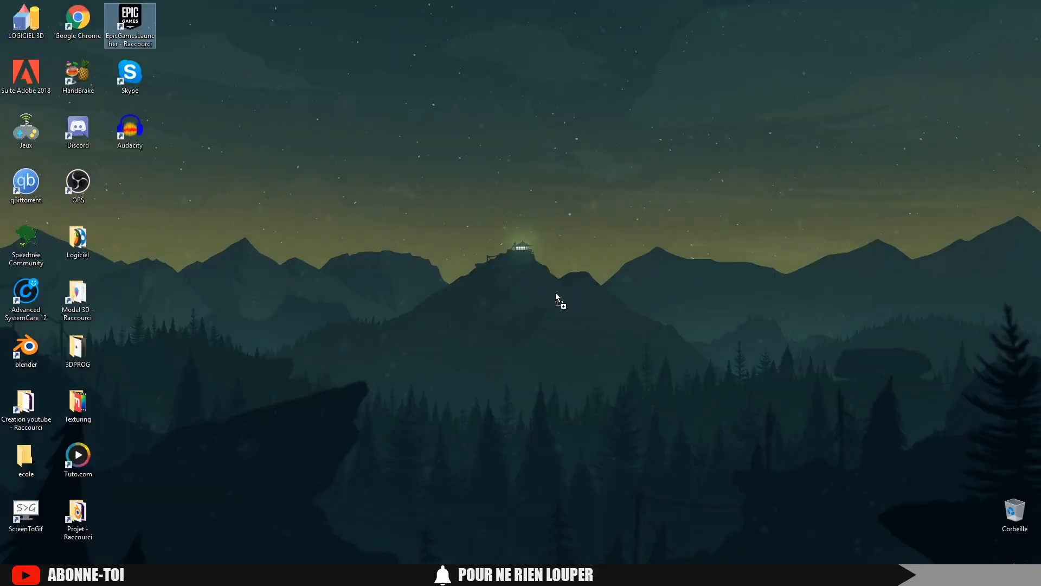
pyautogui.moveTo(521, 248); pyautogui.dragTo(120, 204)
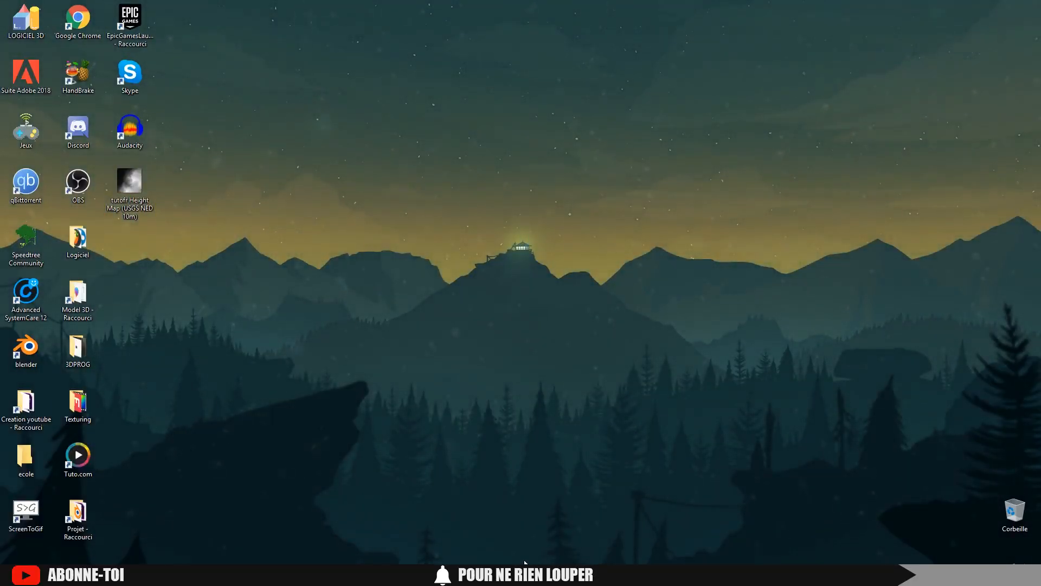
# - Switch back to Unreal Editor and delete the sculpted Landscape actor from the level
pyautogui.click(566, 574)
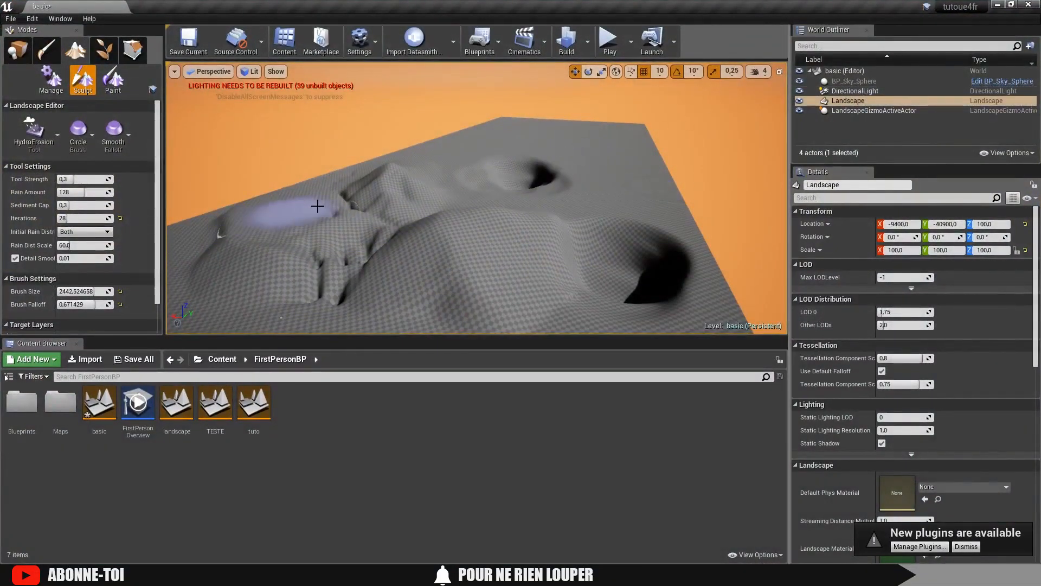
pyautogui.click(850, 102)
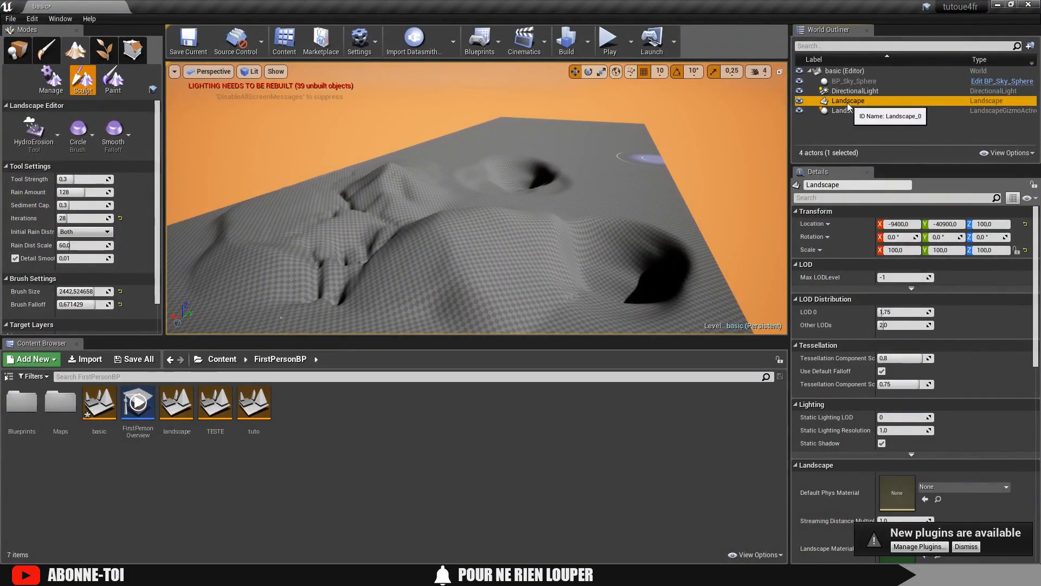
pyautogui.press('Delete')
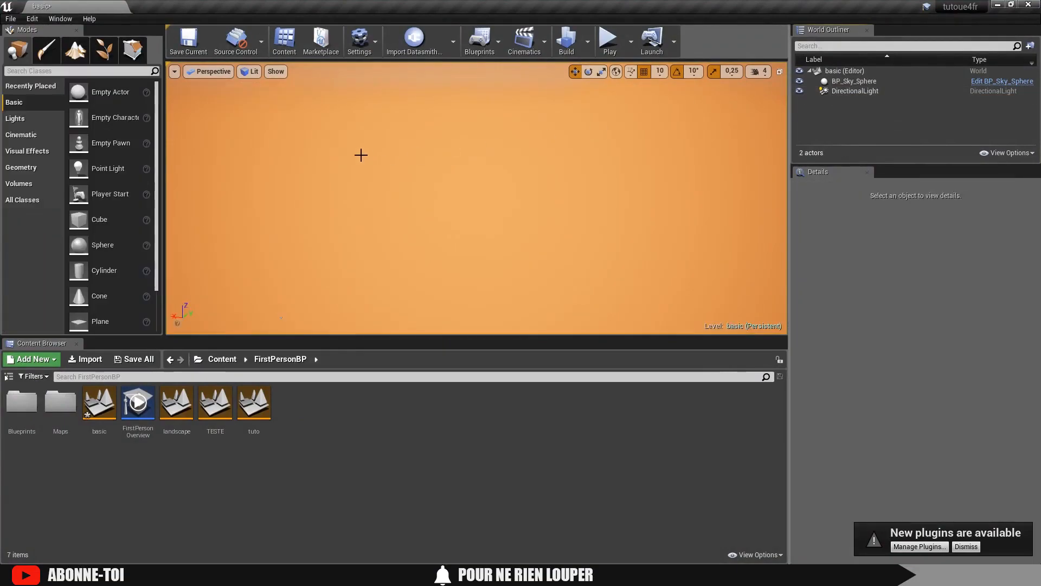
# - Set the new landscape to Import from File and load the desktop's tutofr Height Map (USGS NED 10m) as its heightmap
pyautogui.click(80, 52)
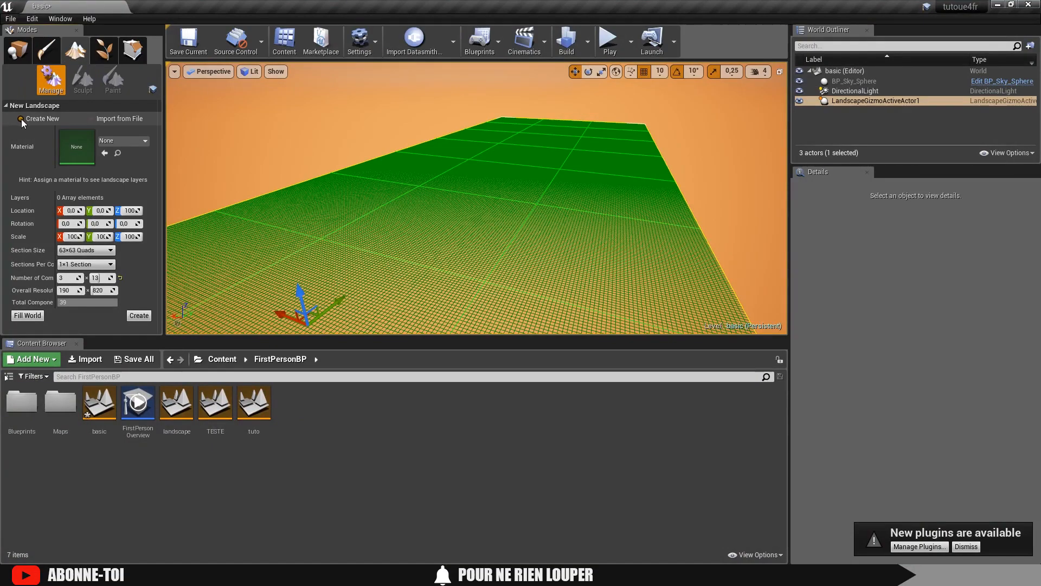
pyautogui.click(93, 119)
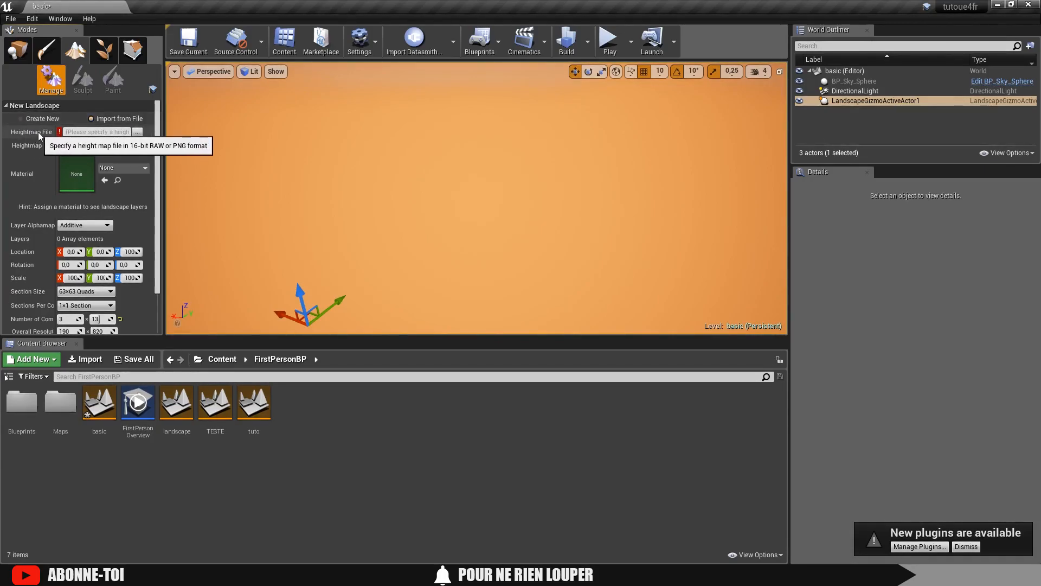
pyautogui.click(138, 133)
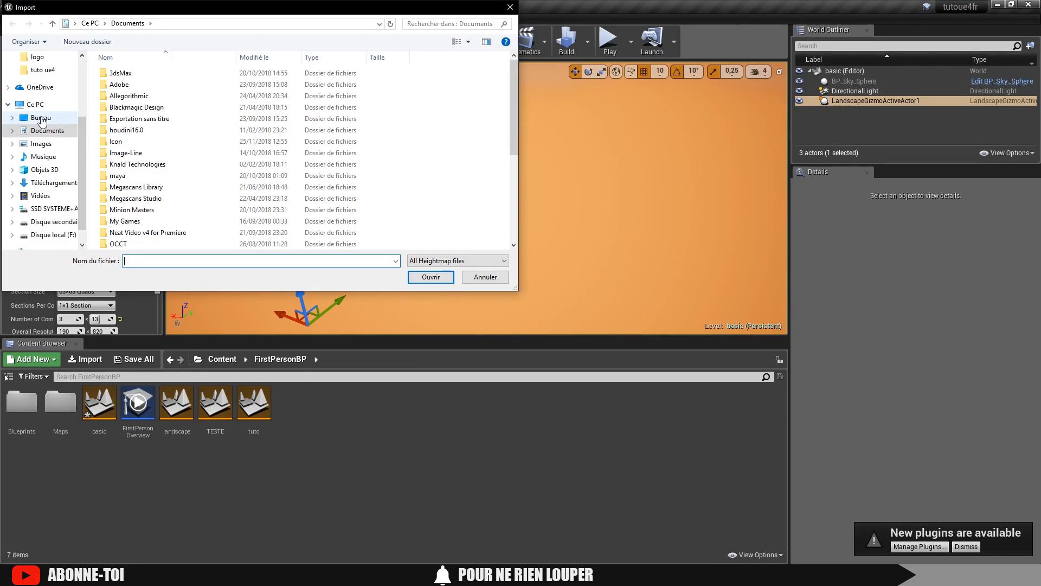
pyautogui.click(42, 119)
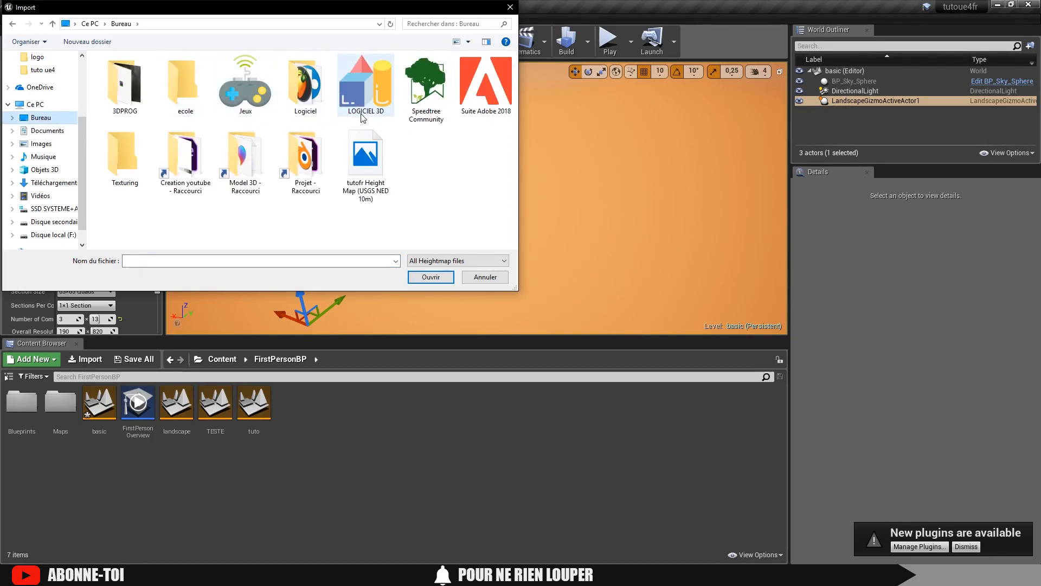
pyautogui.click(366, 142)
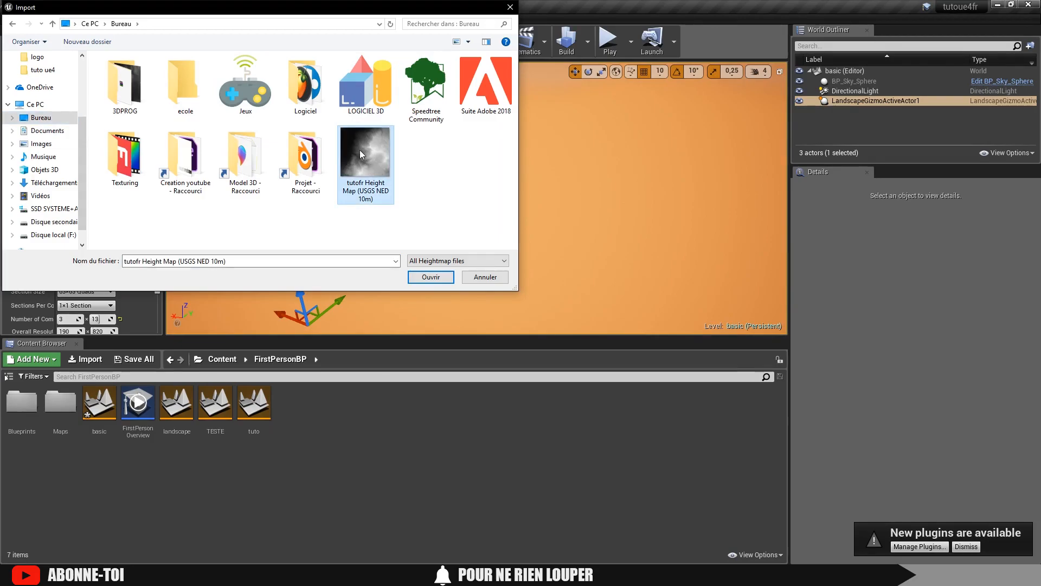
pyautogui.click(446, 259)
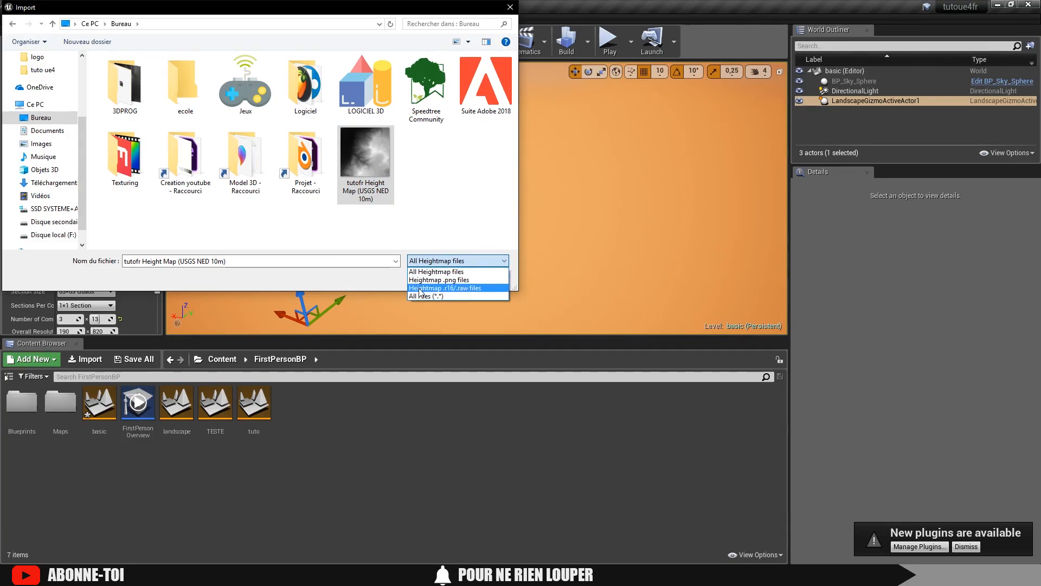
pyautogui.click(441, 189)
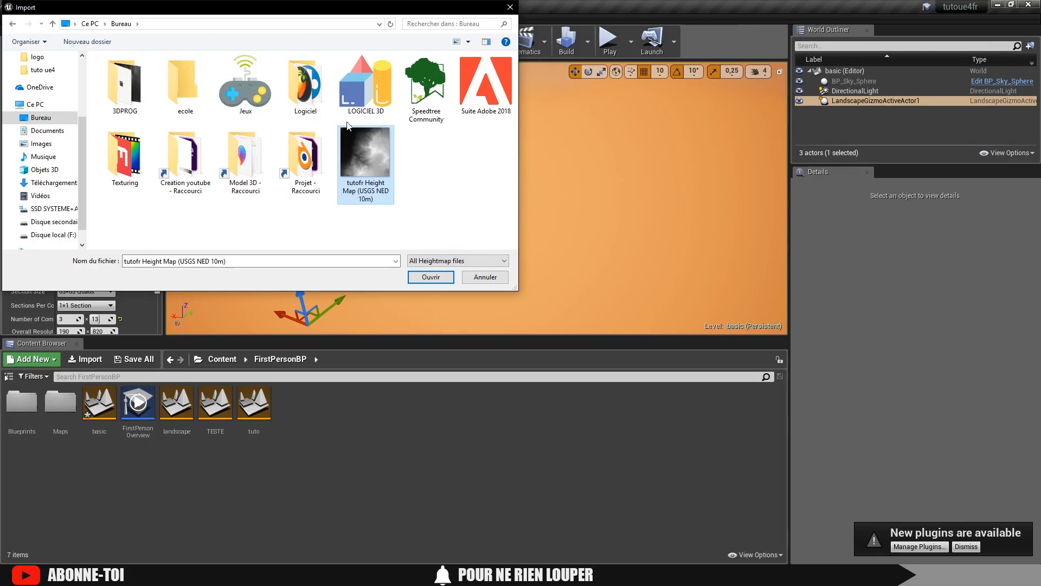
pyautogui.click(432, 277)
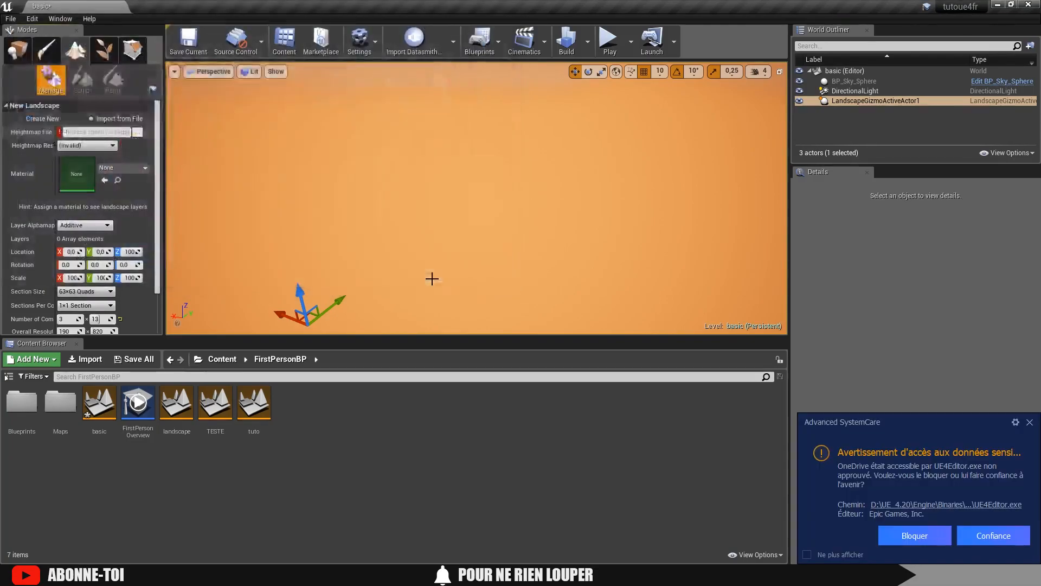
pyautogui.click(1034, 424)
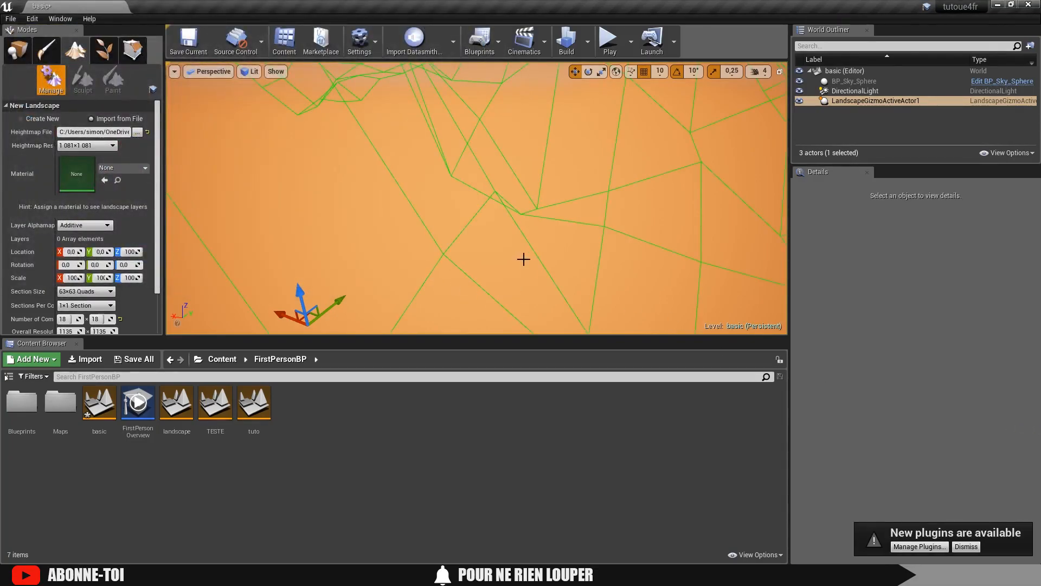
# - Set the new landscape's Z scale to 20
pyautogui.moveTo(500, 191); pyautogui.dragTo(507, 233, button='right')
pyautogui.scroll(-1, 117, 282)
pyautogui.click(130, 261)
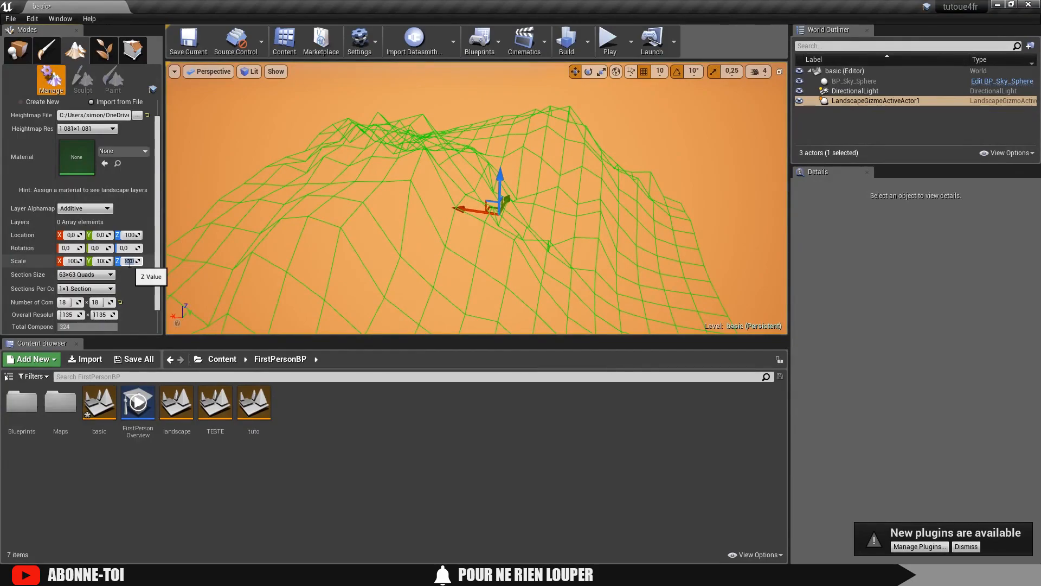
pyautogui.write('20')
pyautogui.press('Return')
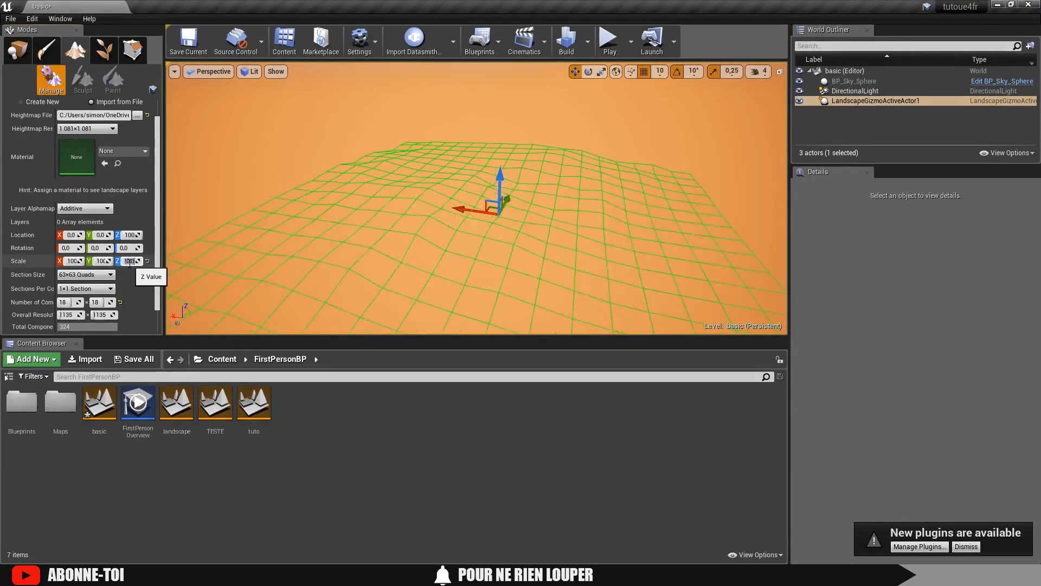
# - Import the heightmap as a new landscape and view its relief up close
pyautogui.moveTo(381, 221); pyautogui.dragTo(449, 225, button='right')
pyautogui.scroll(-1, 130, 260)
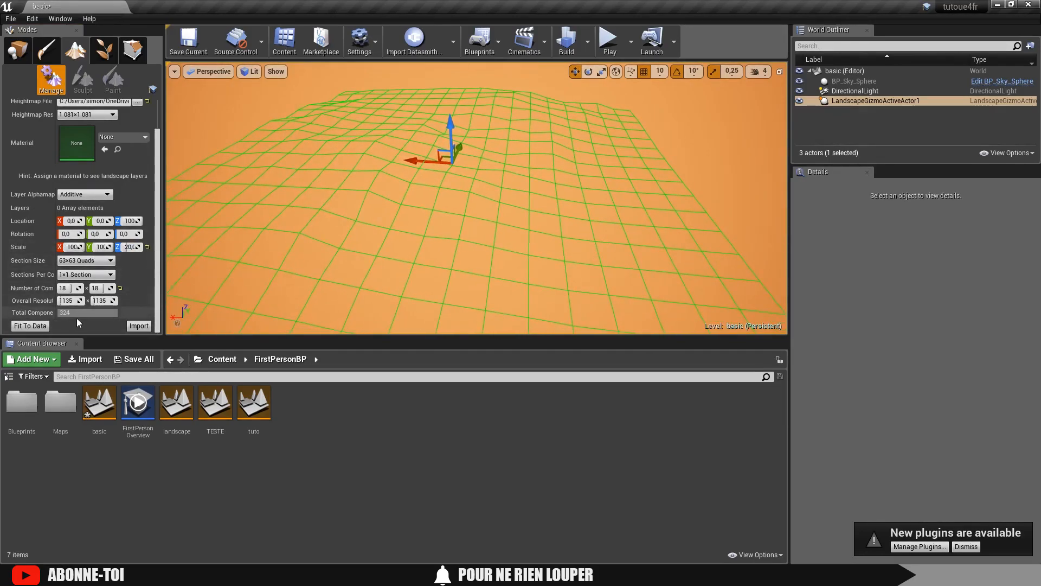
pyautogui.click(139, 326)
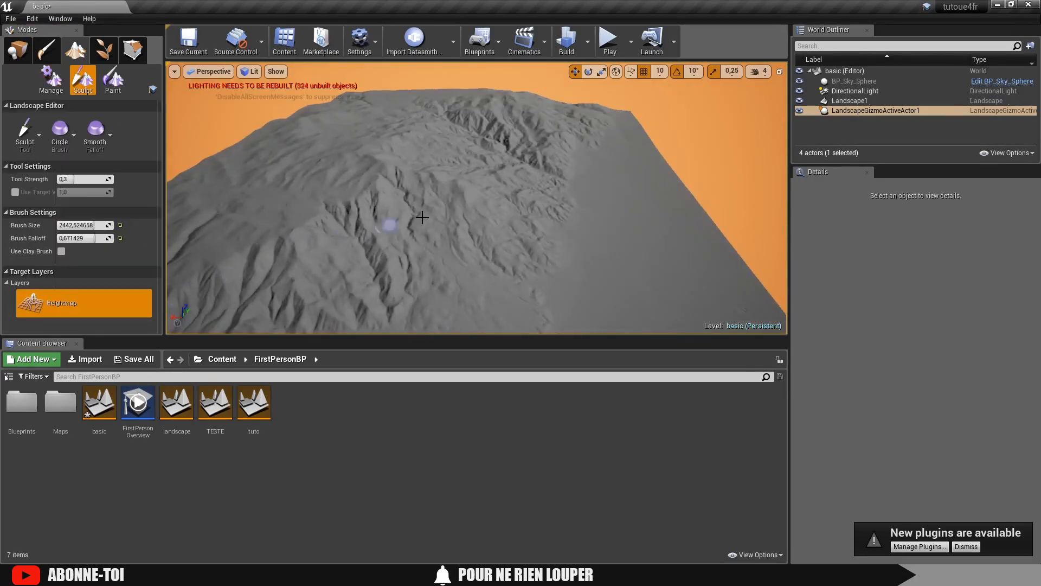
pyautogui.moveTo(477, 198); pyautogui.dragTo(450, 204, button='right')
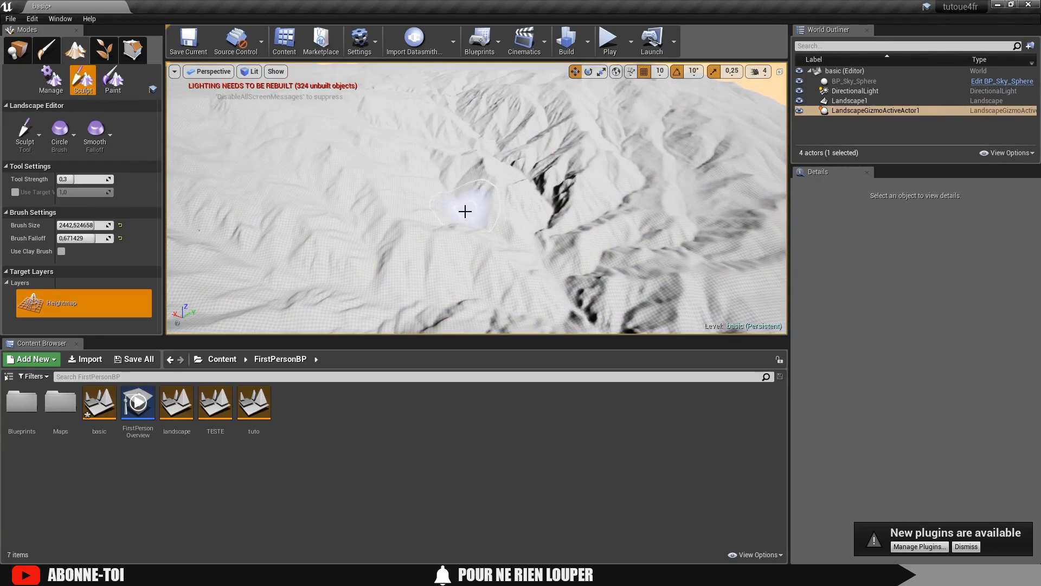
pyautogui.moveTo(465, 211)
pyautogui.mouseDown(button='right')
pyautogui.moveTo(420, 200)
pyautogui.moveTo(456, 187)
pyautogui.moveTo(465, 211)
pyautogui.mouseUp(button='right')
pyautogui.press('w')
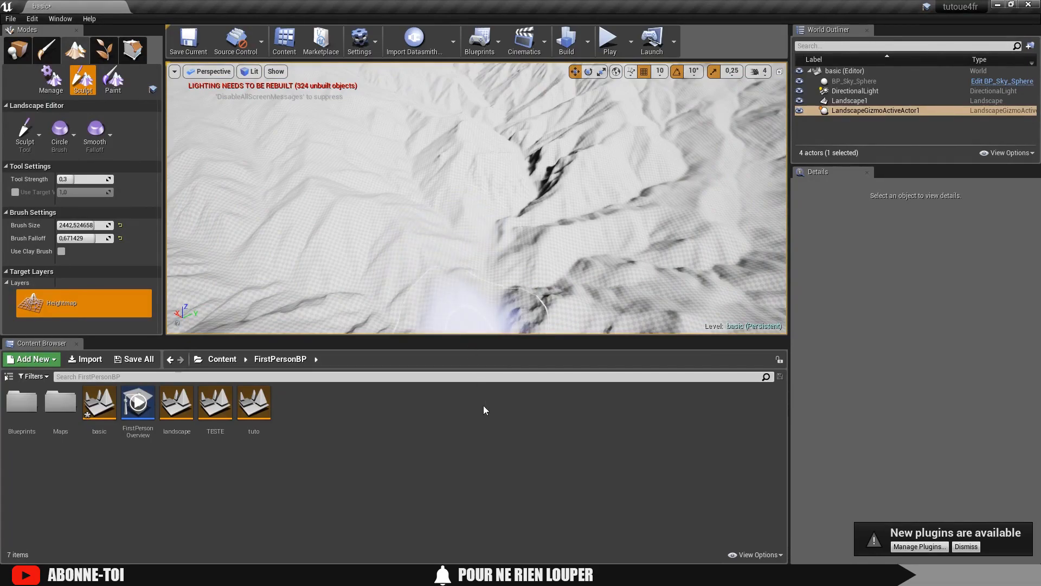
# - Switch to World Creator 2.0, maximize its window and frame the terrain from the front
pyautogui.moveTo(493, 576)
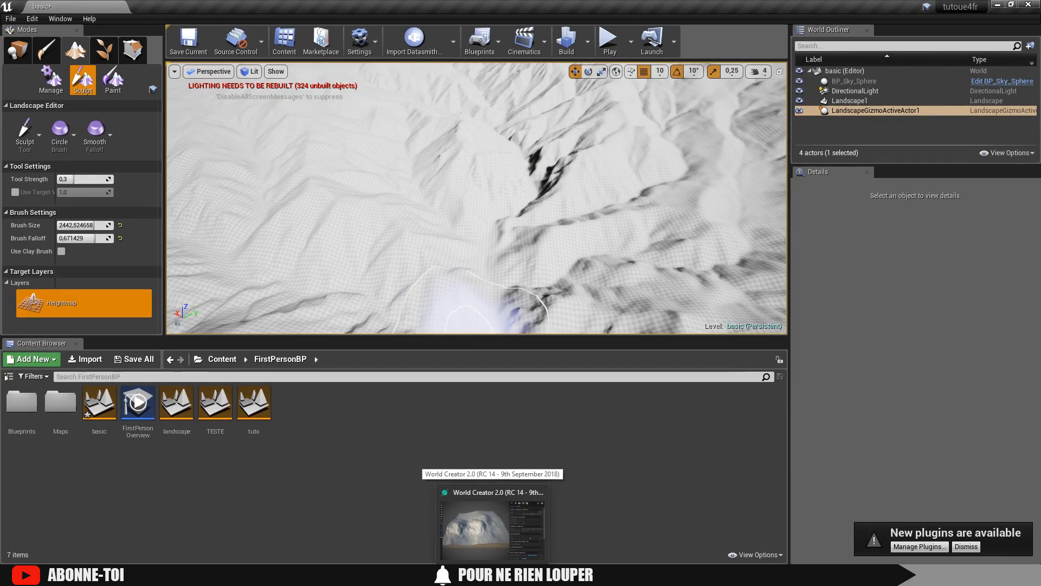
pyautogui.click(492, 523)
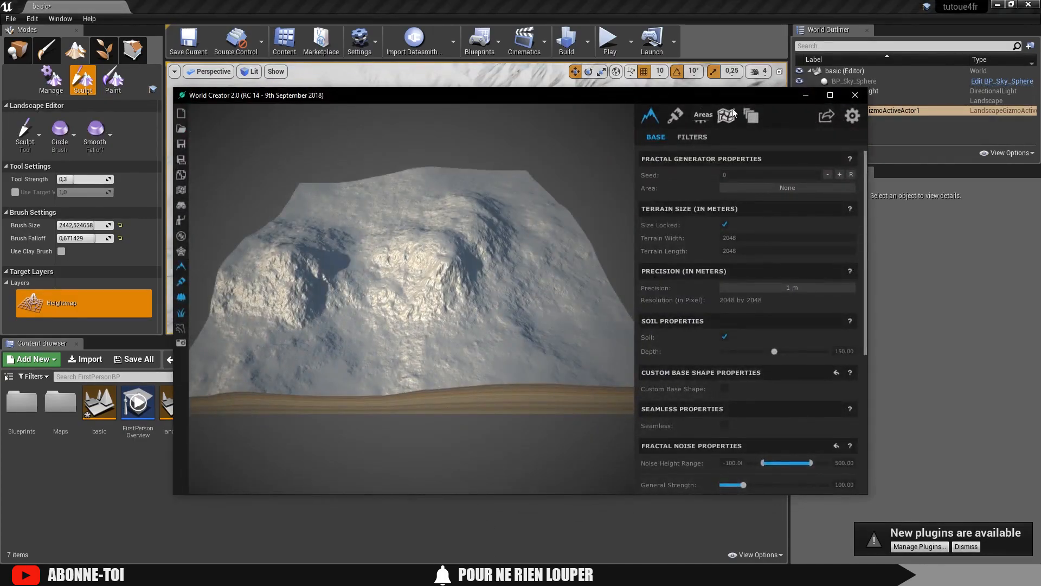
pyautogui.click(829, 95)
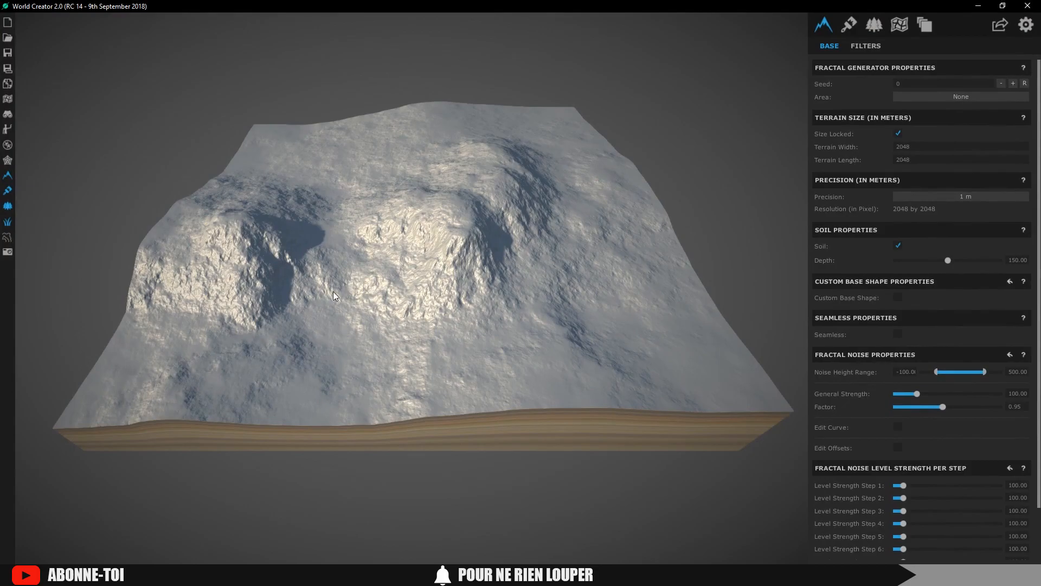
pyautogui.moveTo(404, 325); pyautogui.dragTo(429, 297, button='right')
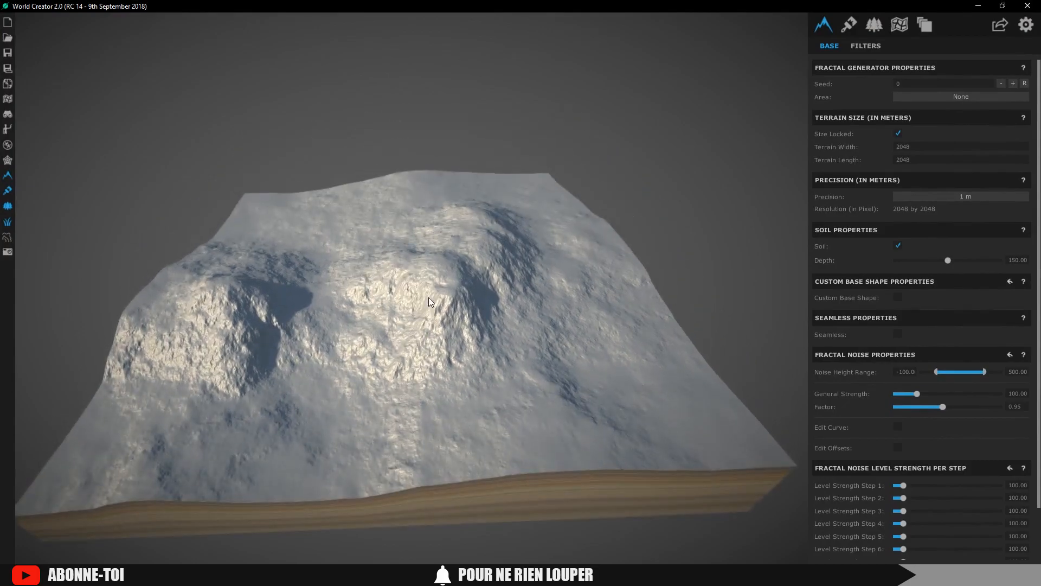
pyautogui.moveTo(428, 297); pyautogui.dragTo(414, 290, button='right')
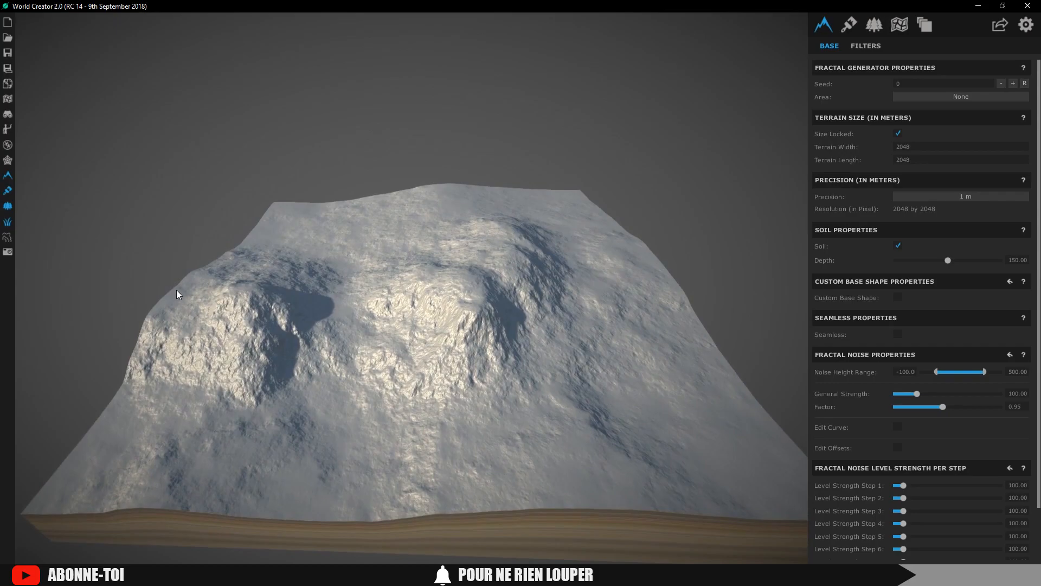
# - Enable Custom Base Shape and raise two control points toward the back of the terrain to form higher peaks
pyautogui.click(901, 294)
pyautogui.click(892, 306)
pyautogui.moveTo(371, 234); pyautogui.dragTo(368, 175)
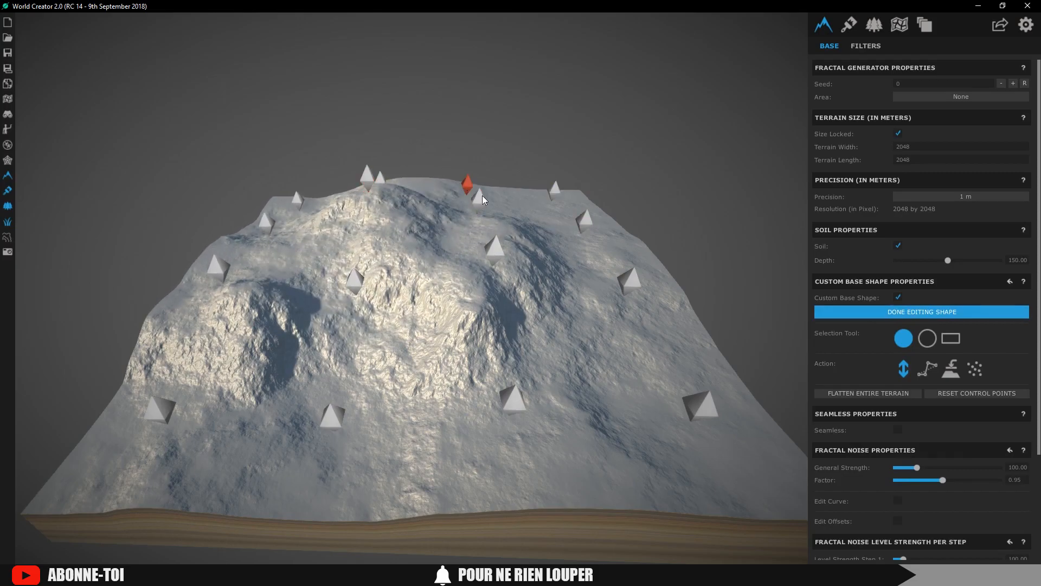
pyautogui.moveTo(482, 199); pyautogui.dragTo(480, 174)
# - Add a filter layer to the terrain and apply the Small Sharp Ridges filter from the Ridged category
pyautogui.click(865, 45)
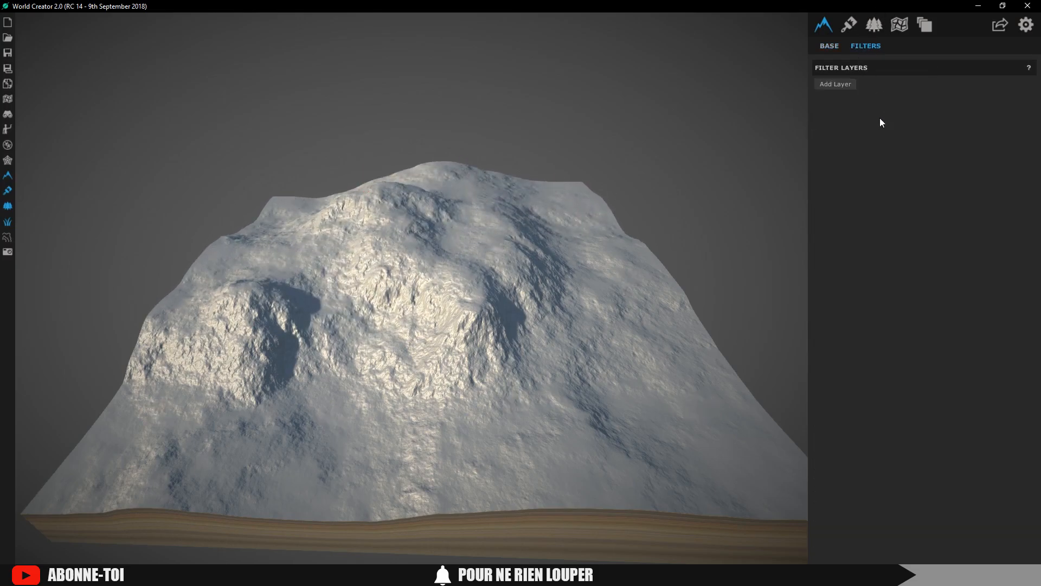
pyautogui.click(826, 85)
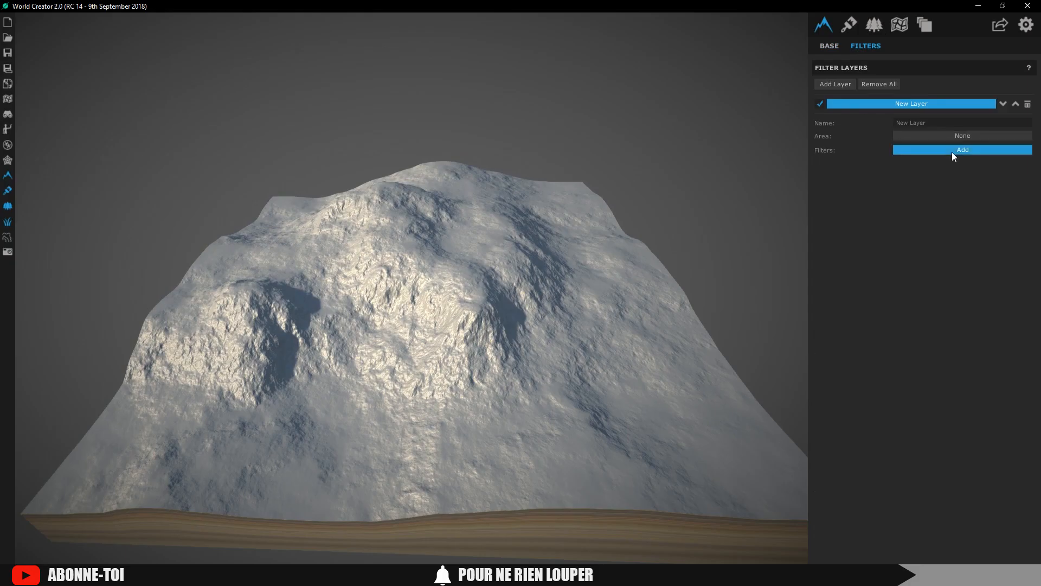
pyautogui.click(952, 150)
pyautogui.click(682, 168)
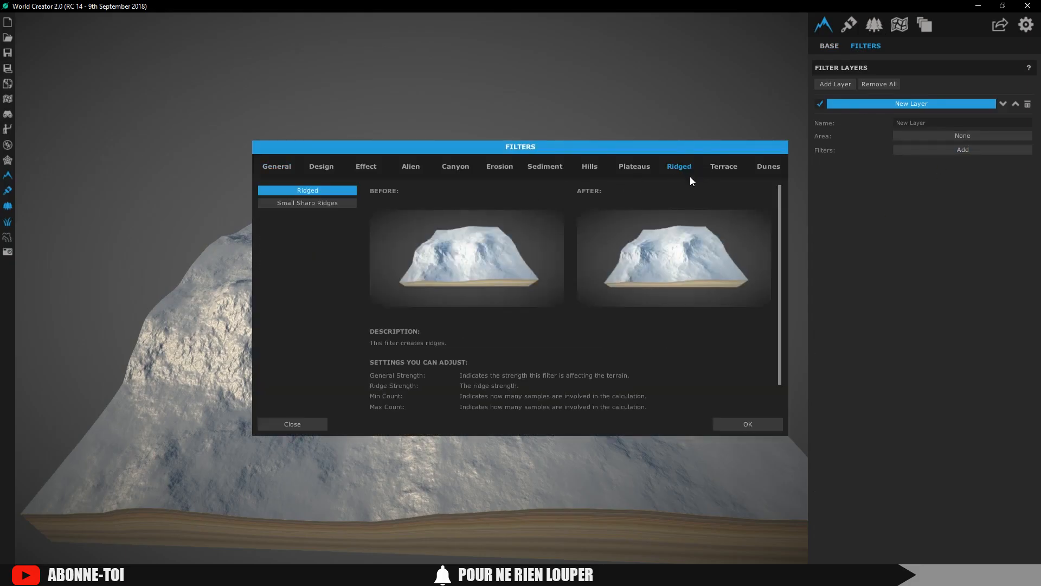
pyautogui.click(305, 204)
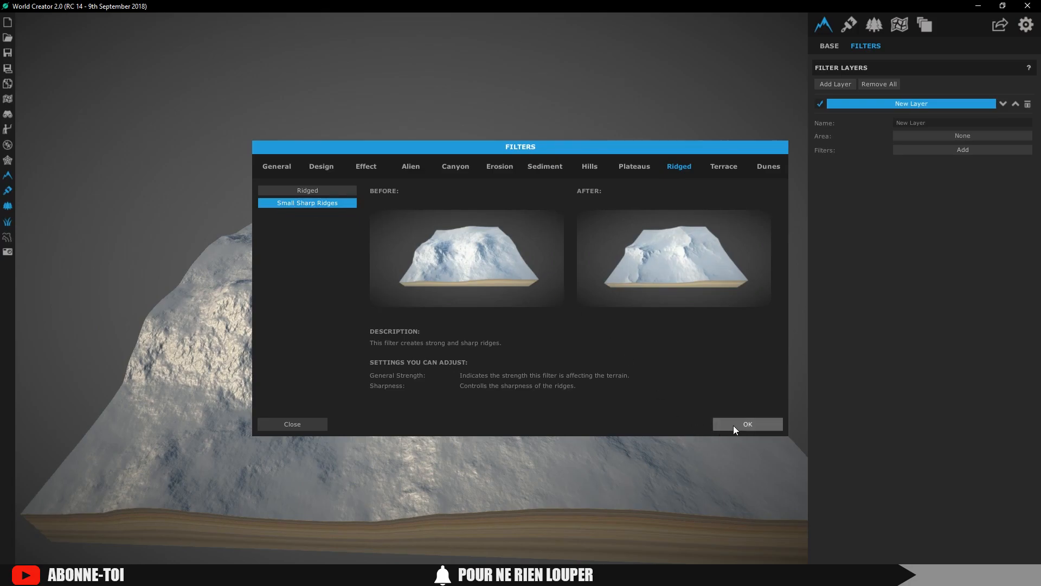
pyautogui.click(748, 424)
pyautogui.moveTo(405, 285); pyautogui.dragTo(383, 290)
pyautogui.scroll(5, 442, 275)
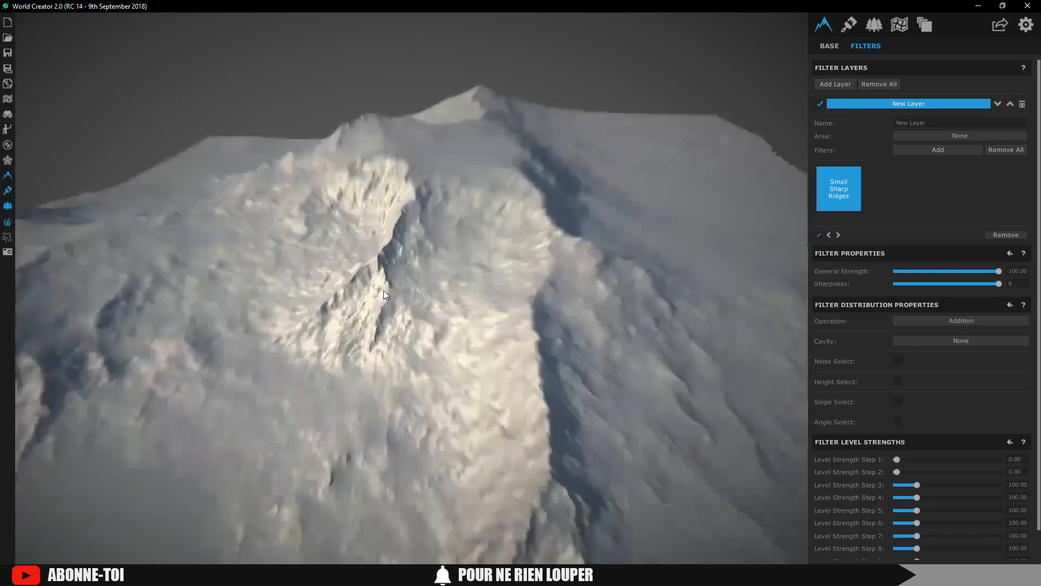
# - Add the Erosion Soft filter to the same filter layer
pyautogui.click(911, 148)
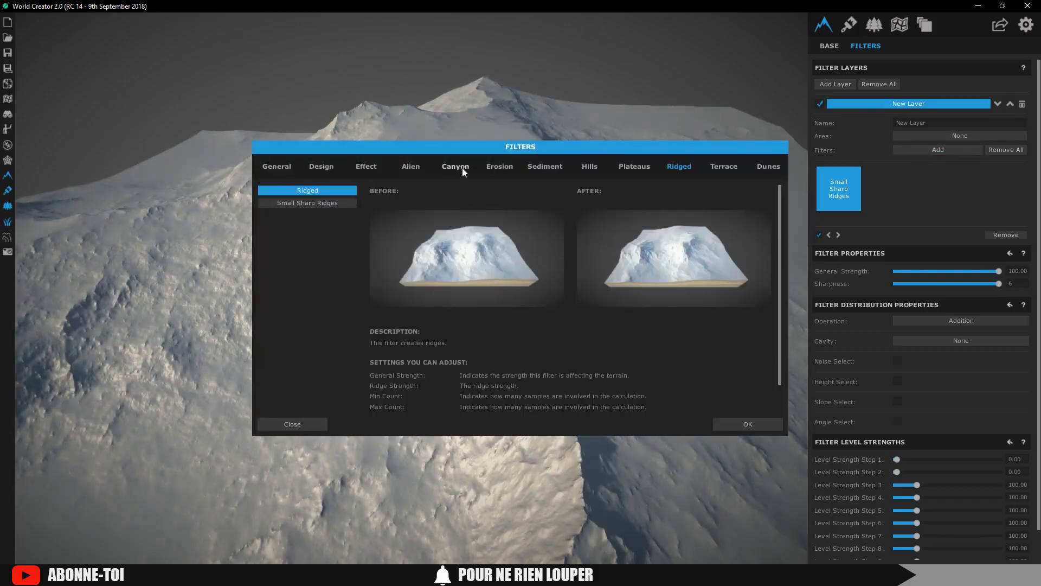
pyautogui.click(501, 167)
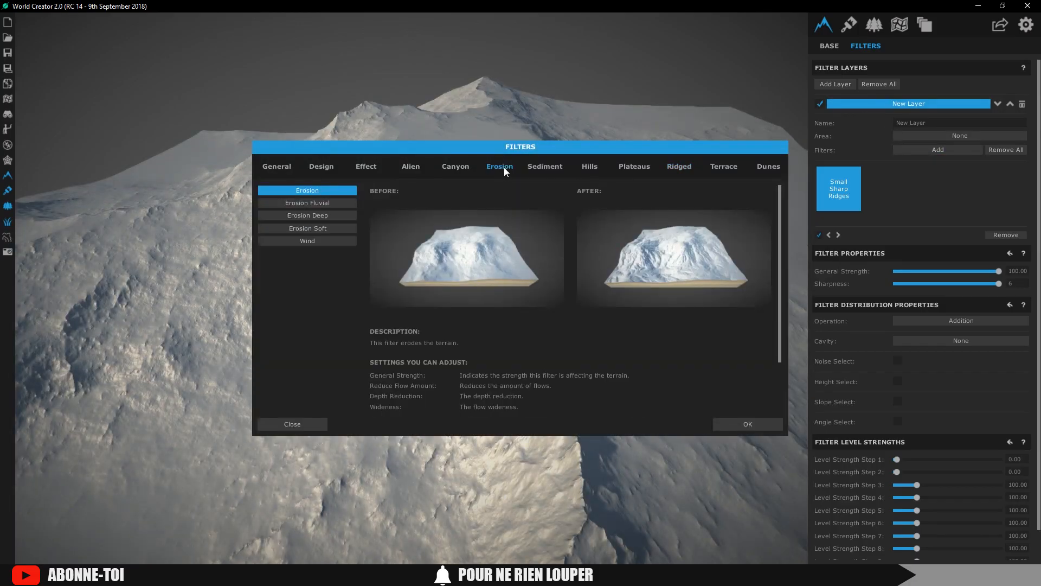
pyautogui.click(314, 231)
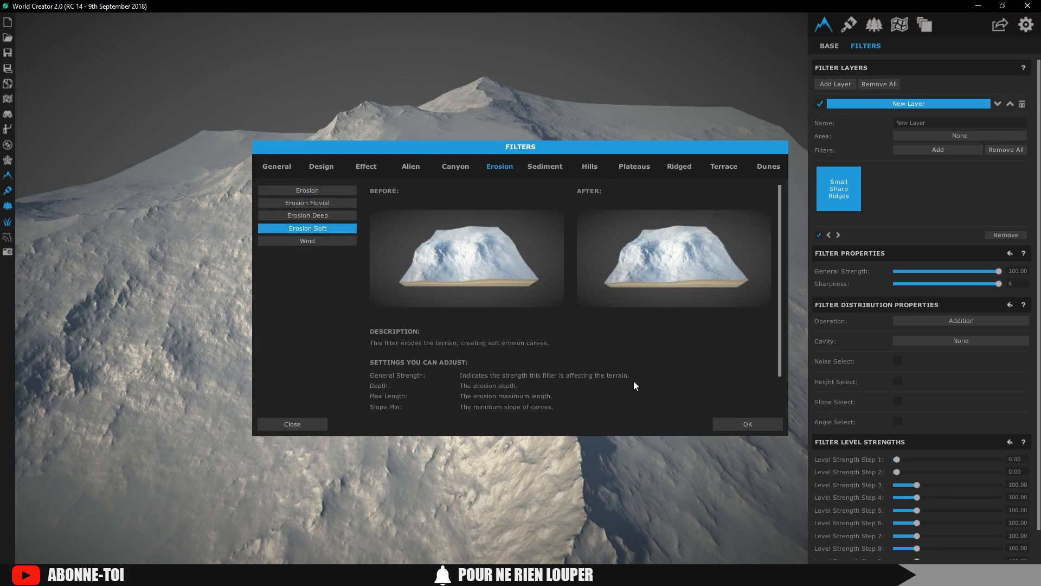
pyautogui.click(747, 424)
# - Add the Sediment Complex filter to the same filter layer
pyautogui.click(937, 151)
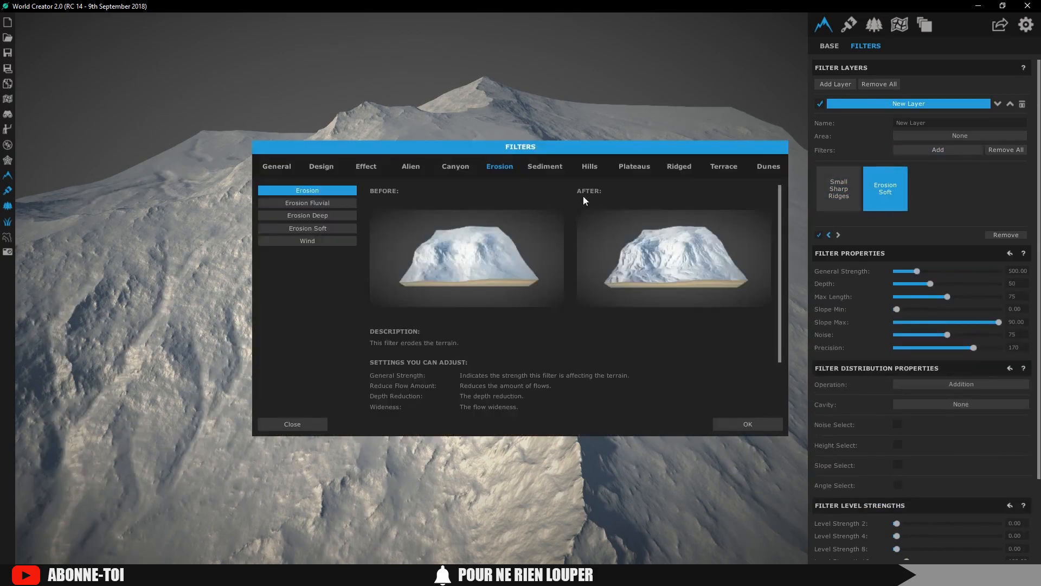
pyautogui.click(549, 164)
pyautogui.click(309, 203)
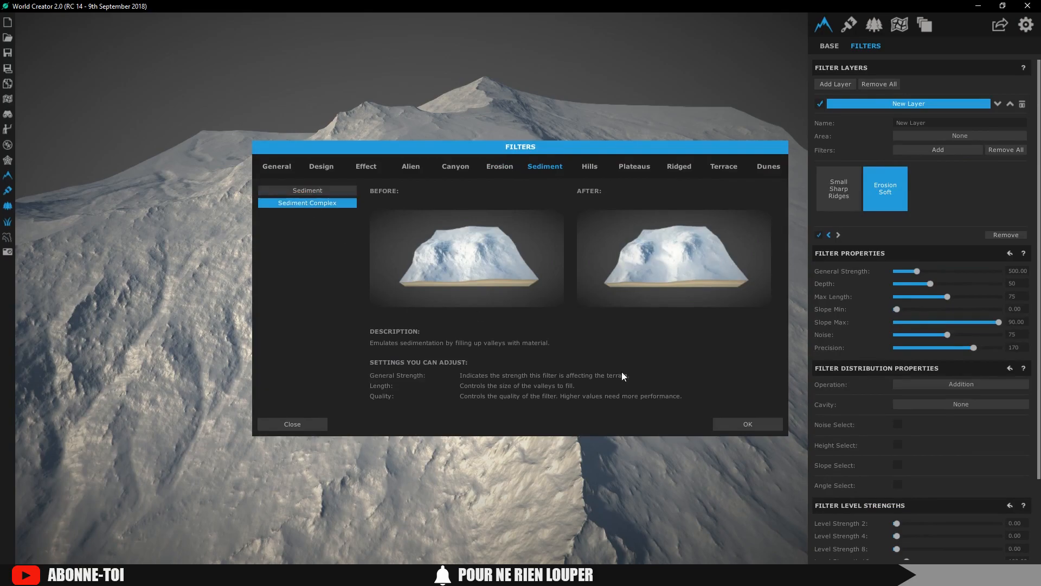
pyautogui.click(733, 424)
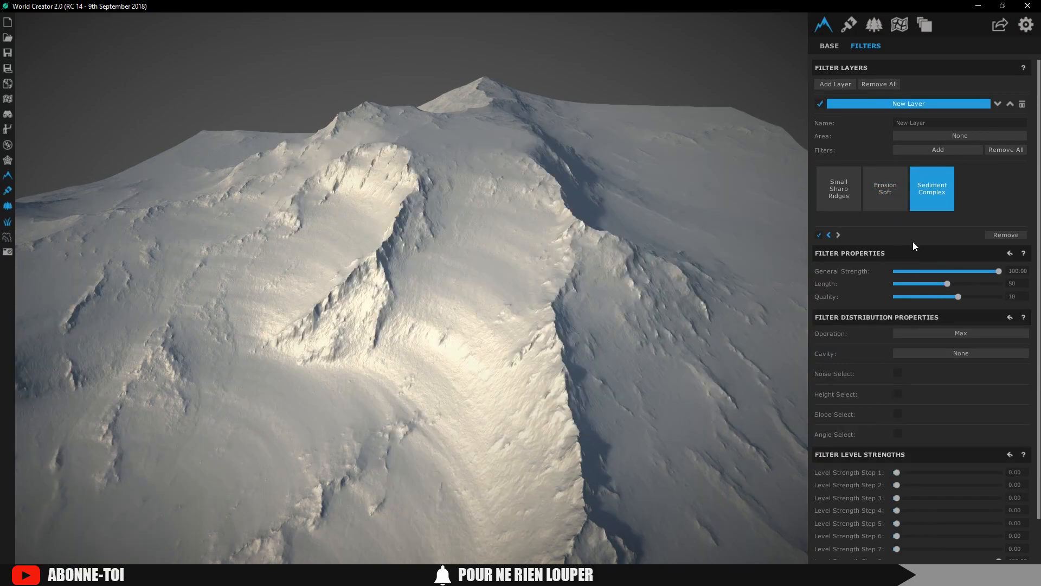
# - Reduce the Sediment Complex filter's General Strength to about 46.31 and inspect the terrain from several angles
pyautogui.moveTo(971, 269); pyautogui.dragTo(952, 266)
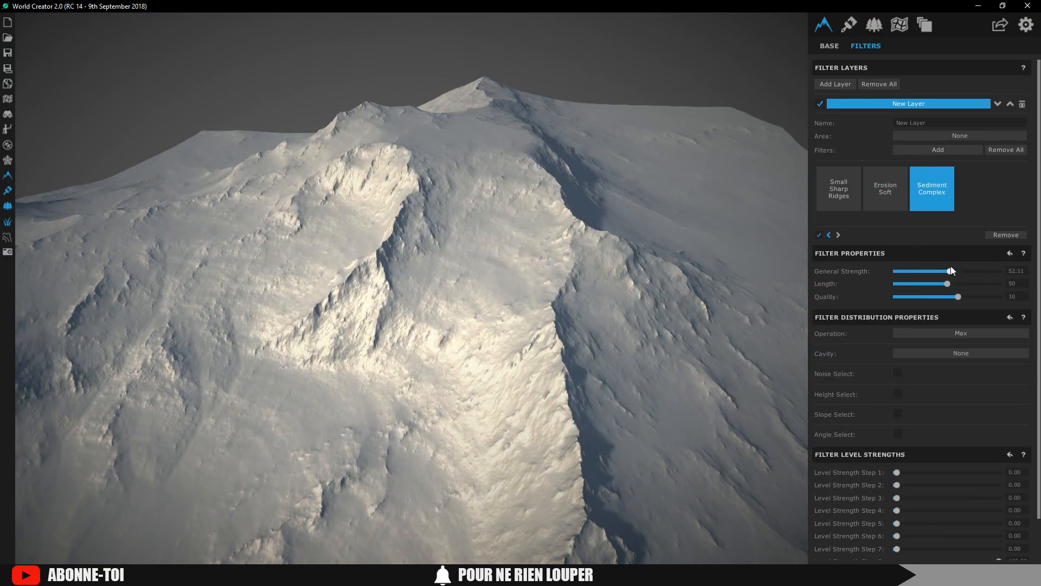
pyautogui.moveTo(633, 298); pyautogui.dragTo(507, 229, button='middle')
pyautogui.scroll(2, 542, 210)
pyautogui.scroll(-3, 542, 210)
pyautogui.press('w')
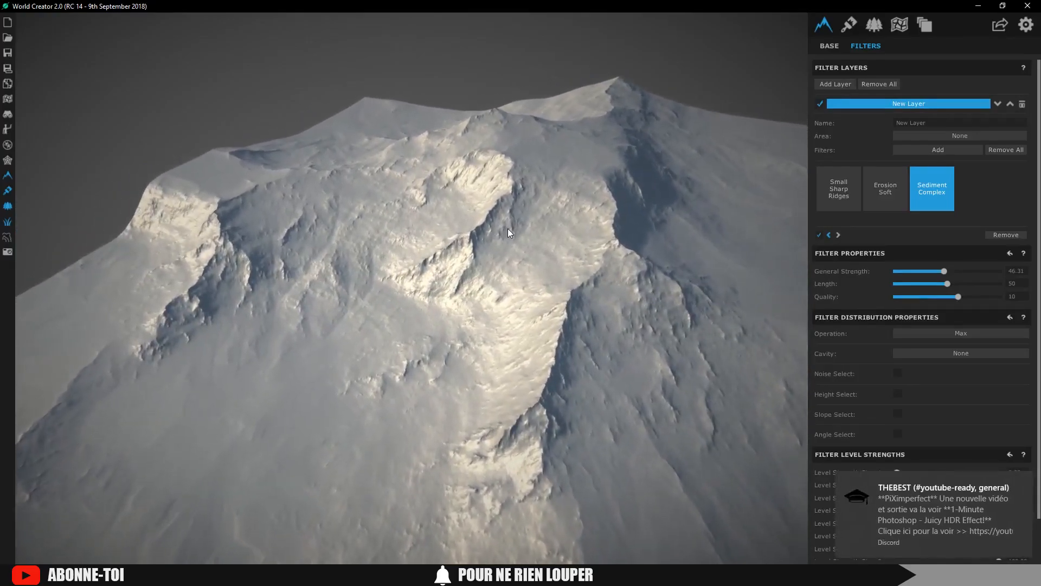
pyautogui.moveTo(514, 263); pyautogui.dragTo(574, 229, button='right')
pyautogui.press('s')
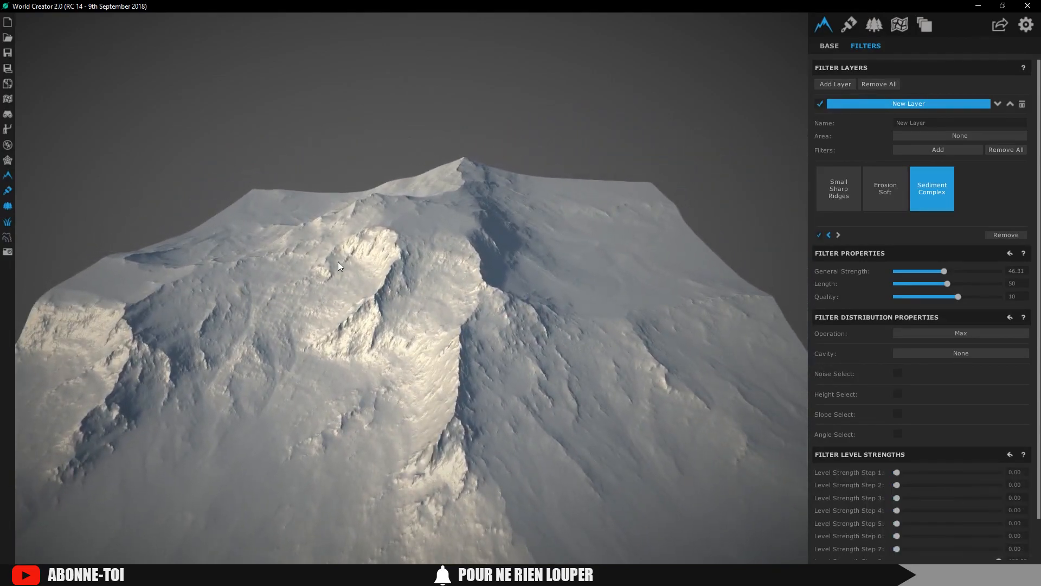
pyautogui.moveTo(472, 236); pyautogui.dragTo(459, 257, button='right')
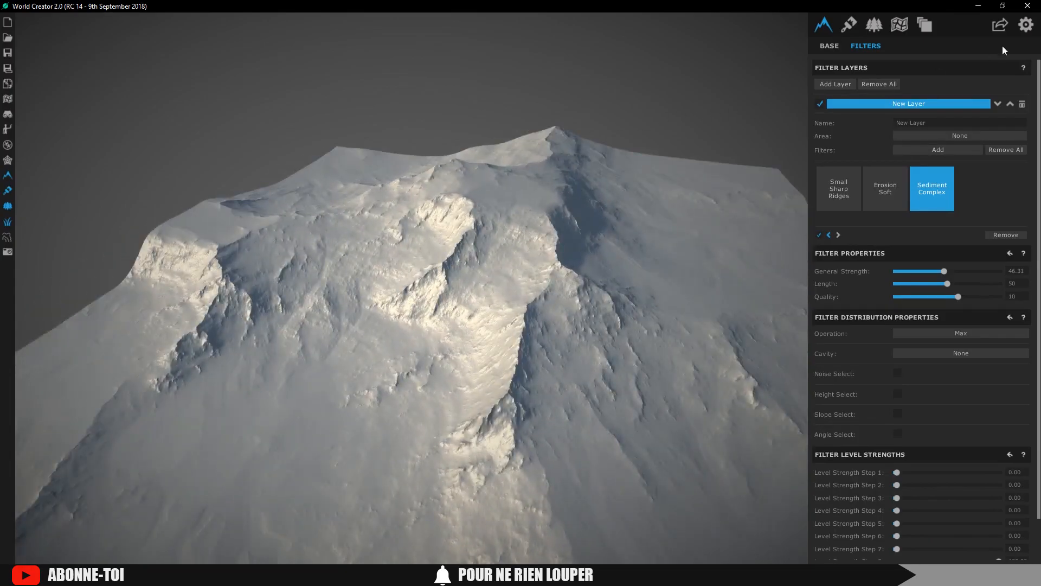
# - Open the surface export settings, review the format and map type options, and set the game engine to Unreal
pyautogui.click(1000, 26)
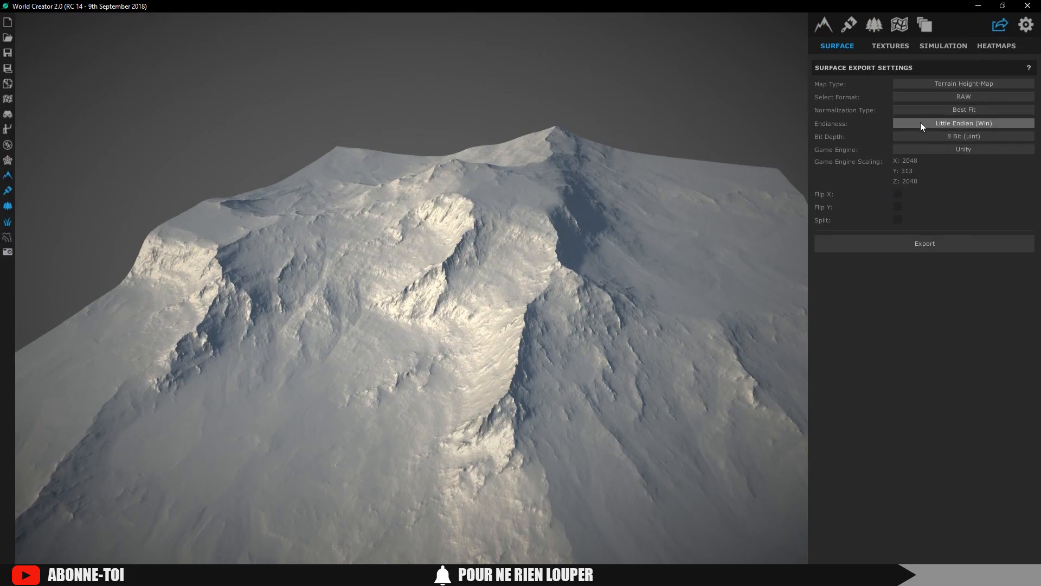
pyautogui.click(931, 96)
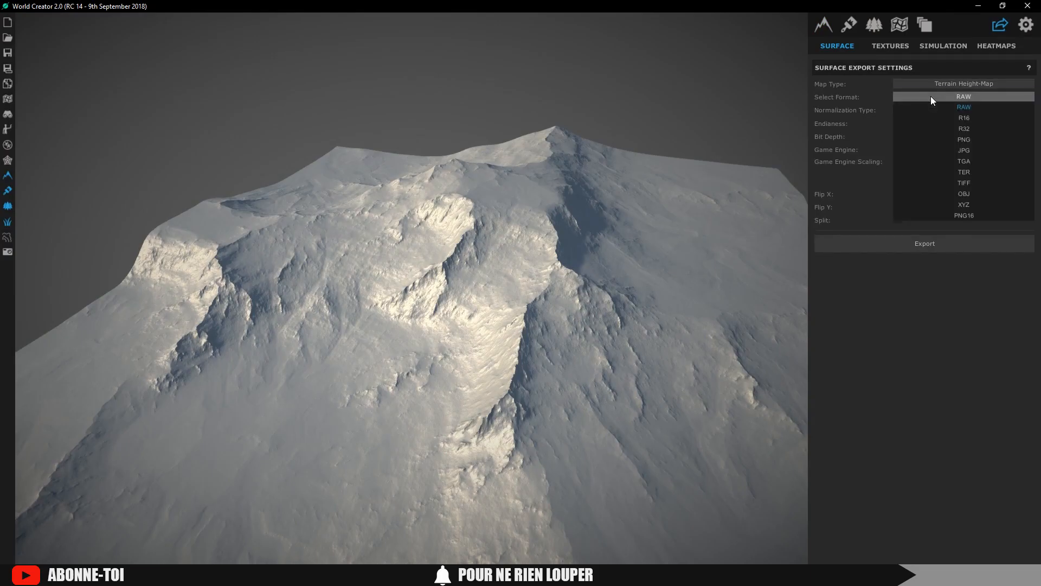
pyautogui.click(930, 96)
pyautogui.click(933, 83)
pyautogui.click(933, 82)
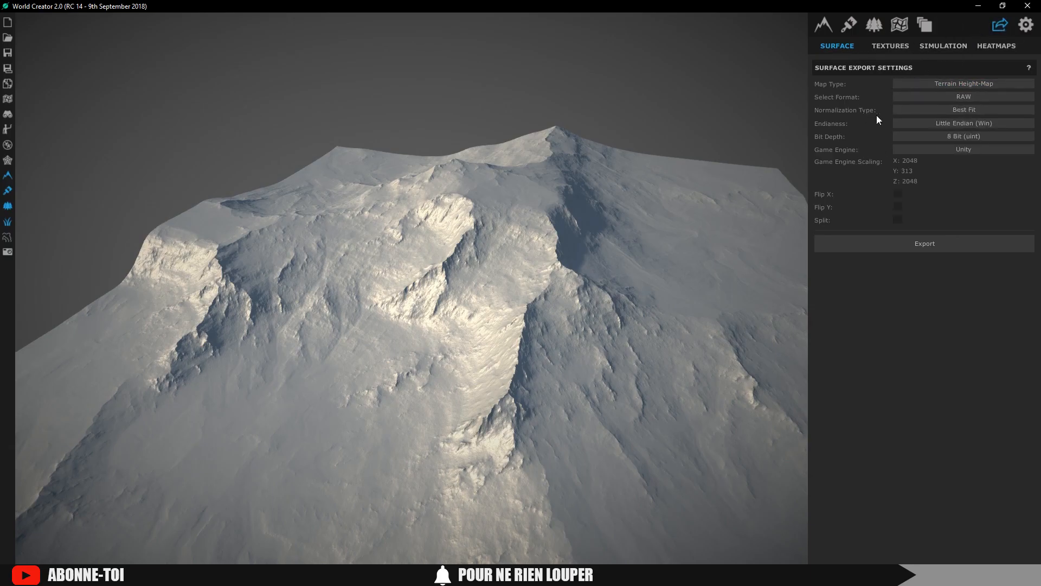
pyautogui.click(950, 150)
pyautogui.click(960, 171)
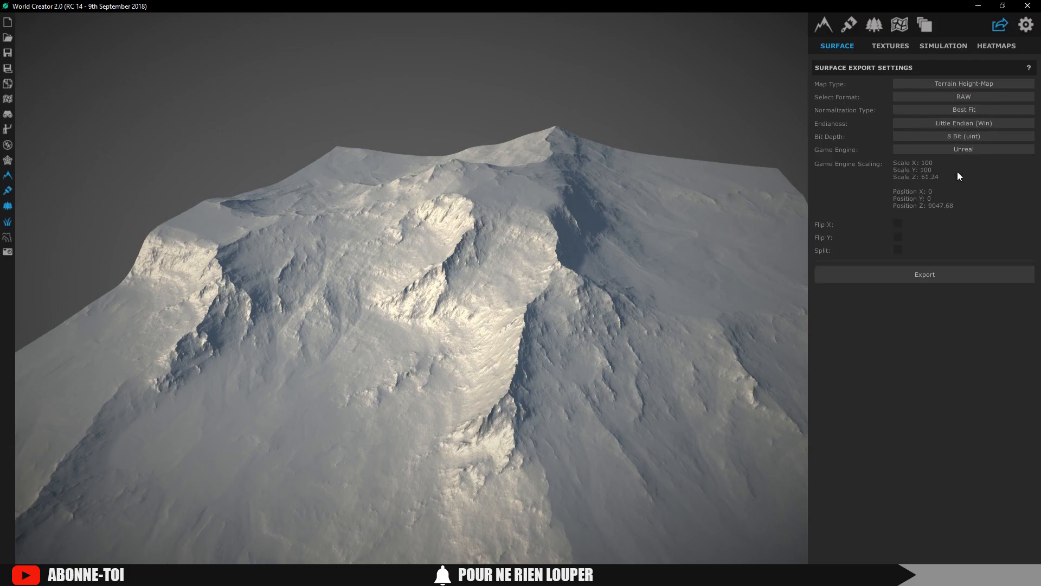
# - Set the height-map export format to R16
pyautogui.click(974, 126)
pyautogui.click(971, 115)
pyautogui.click(971, 113)
pyautogui.click(969, 110)
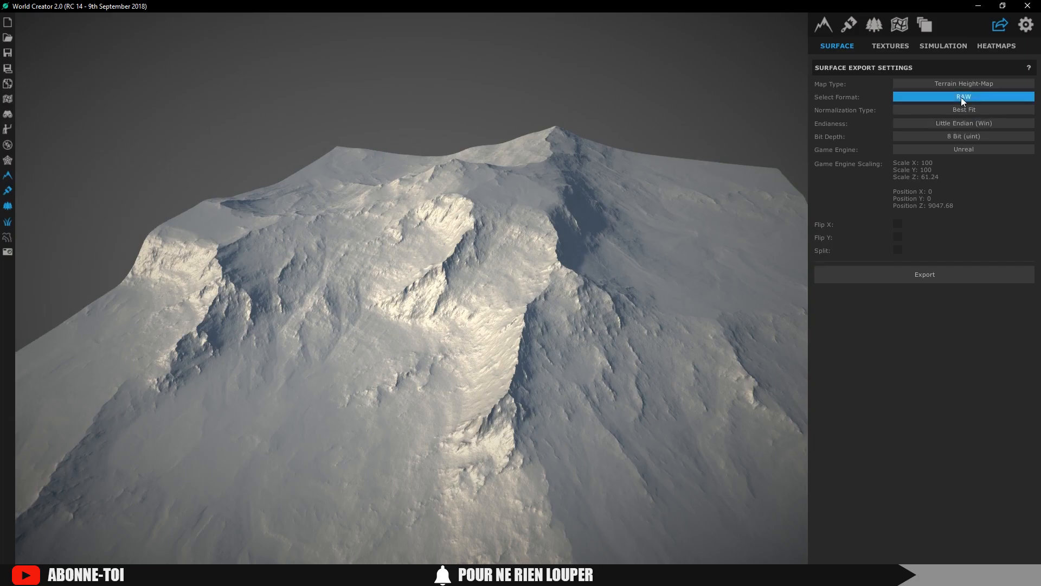
pyautogui.click(961, 97)
pyautogui.click(967, 119)
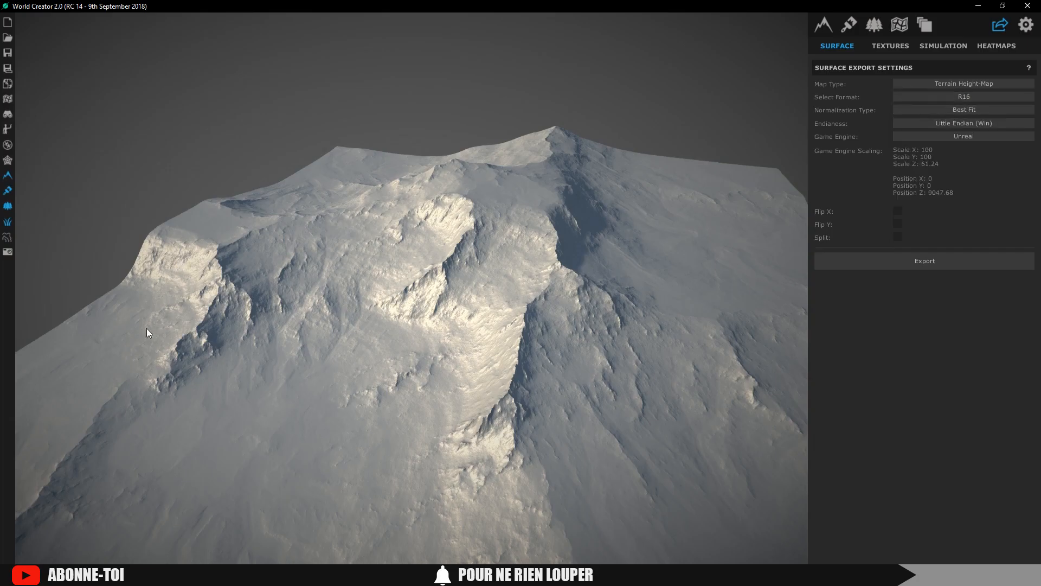
# - Export the terrain height-map to the desktop (Bureau) as an R16 file named 452
pyautogui.scroll(-3, 360, 303)
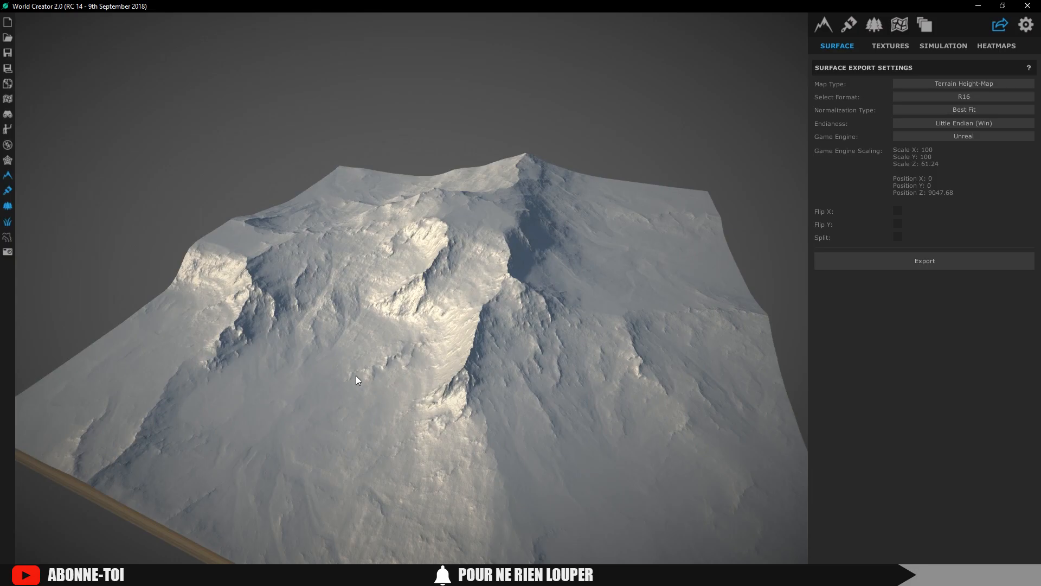
pyautogui.moveTo(355, 371); pyautogui.dragTo(376, 355, button='right')
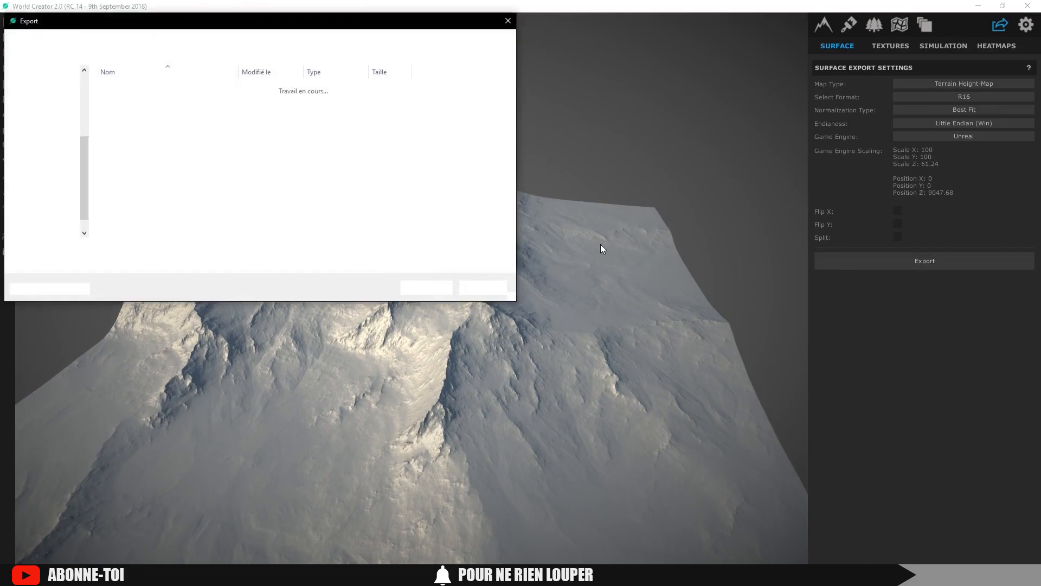
pyautogui.click(43, 107)
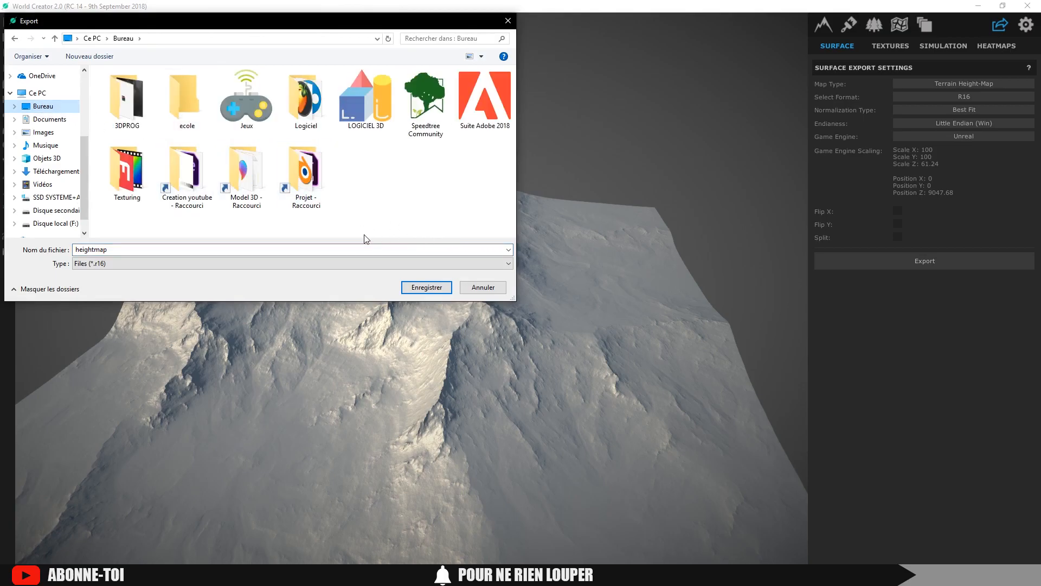
pyautogui.doubleClick(124, 250)
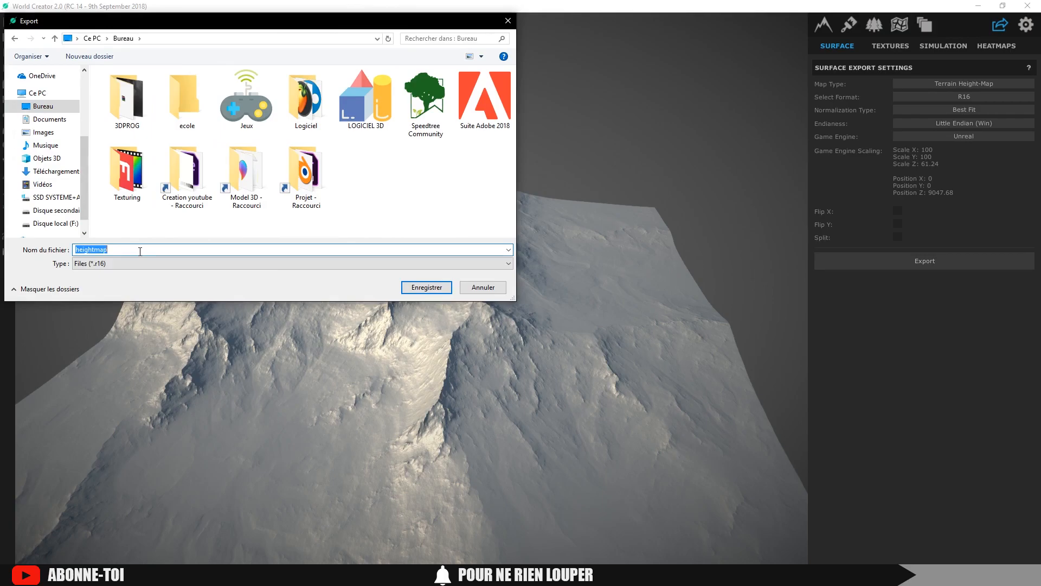
pyautogui.write('452')
pyautogui.click(435, 289)
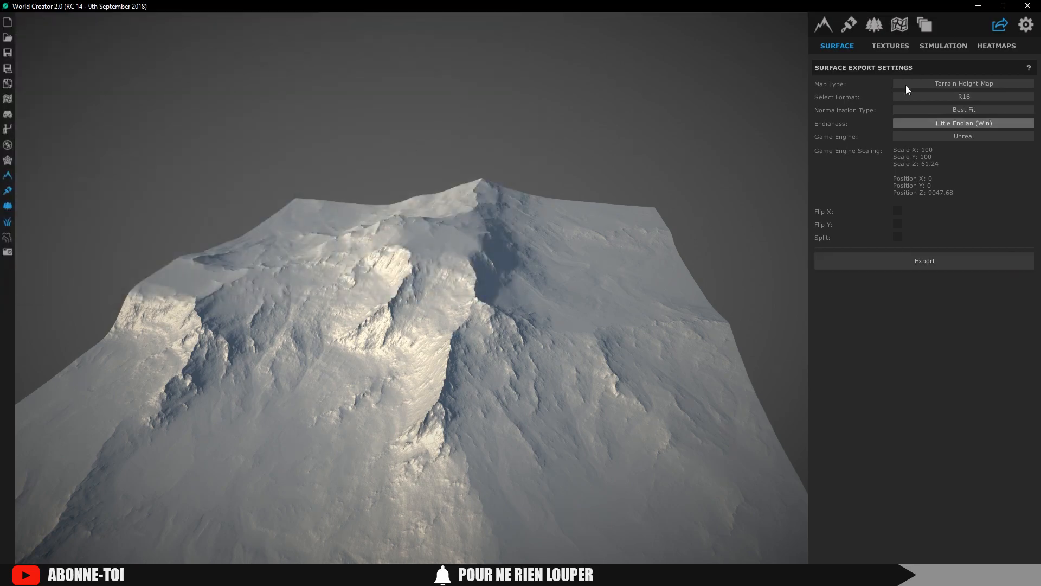
# - Switch to the Unreal editor and delete the existing Landscape1 from the level
pyautogui.click(978, 5)
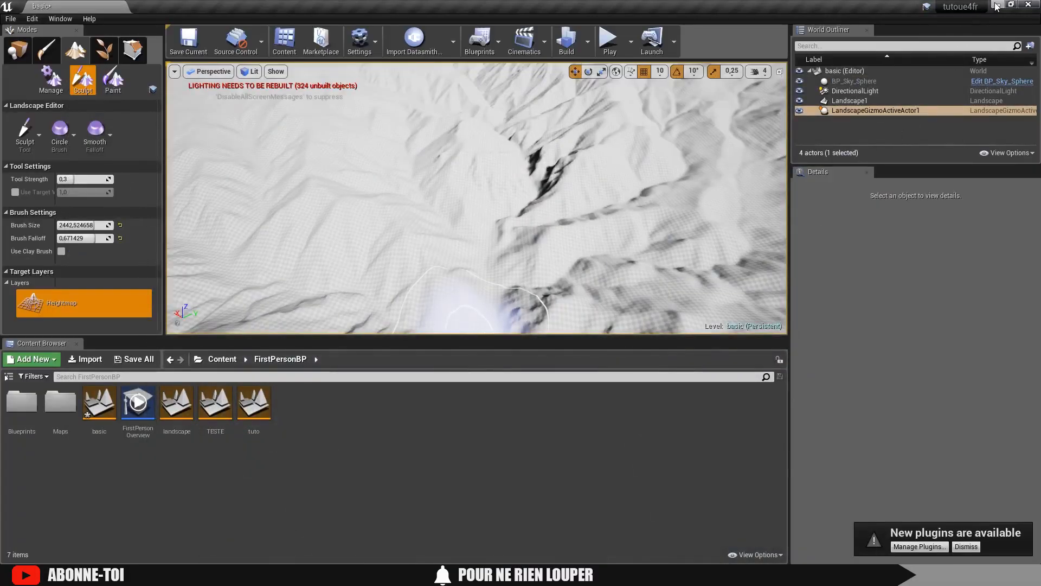
pyautogui.click(846, 101)
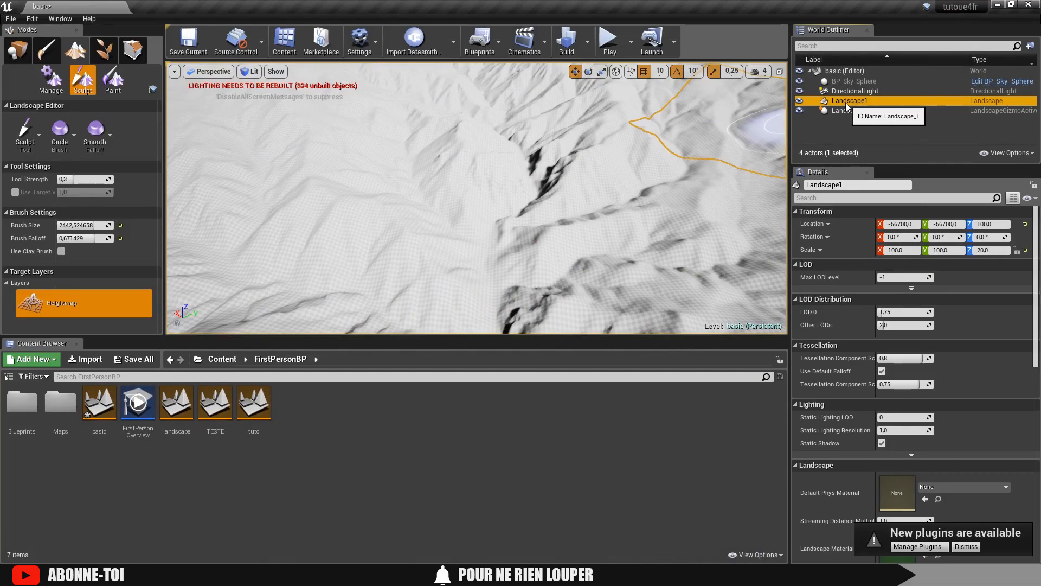
pyautogui.press('Delete')
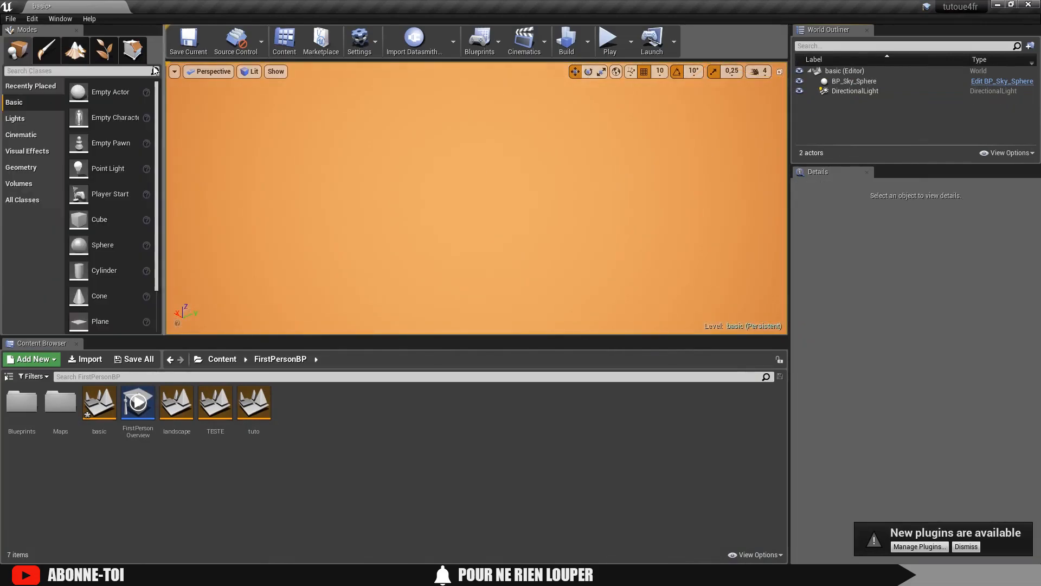
# - Start a new landscape from file and load the 452 heightmap from the desktop
pyautogui.click(75, 49)
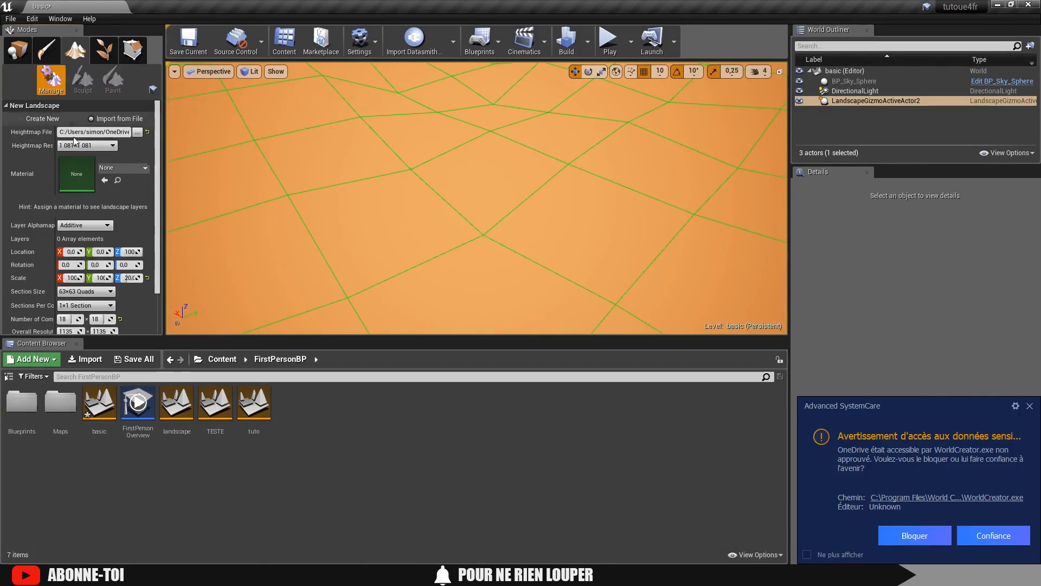
pyautogui.click(138, 133)
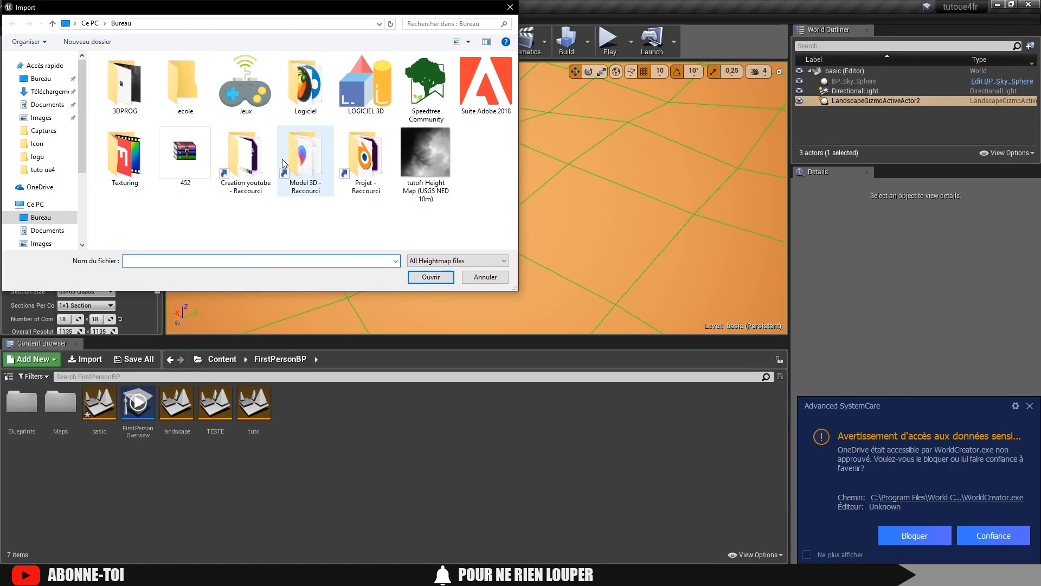
pyautogui.click(183, 152)
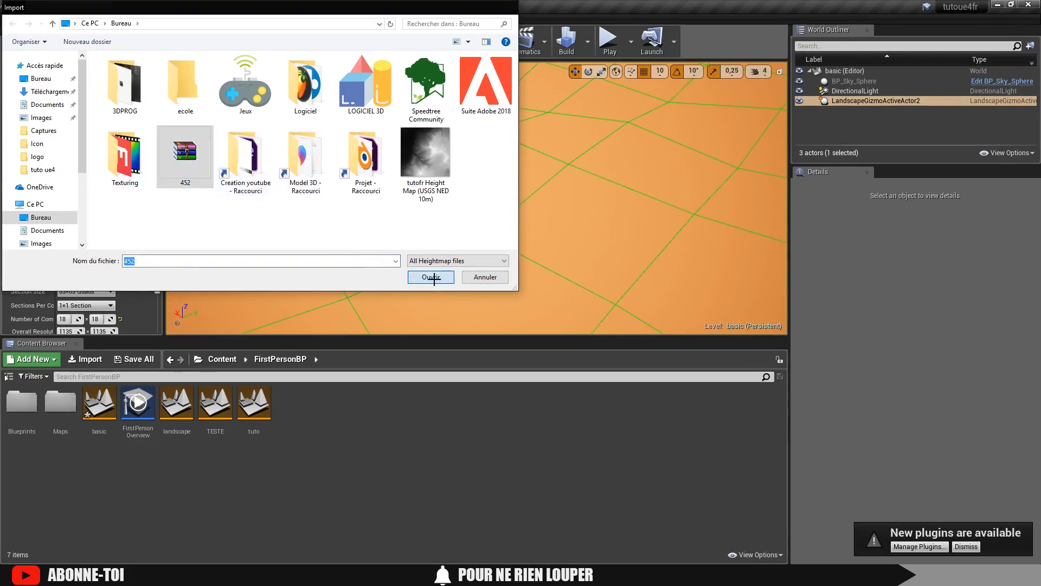
pyautogui.click(430, 276)
# - Set the new landscape's Z location to 0 and its Z scale to 70
pyautogui.scroll(-1, 363, 189)
pyautogui.moveTo(418, 207); pyautogui.dragTo(387, 170, button='right')
pyautogui.press('s')
pyautogui.click(129, 278)
pyautogui.press('Return')
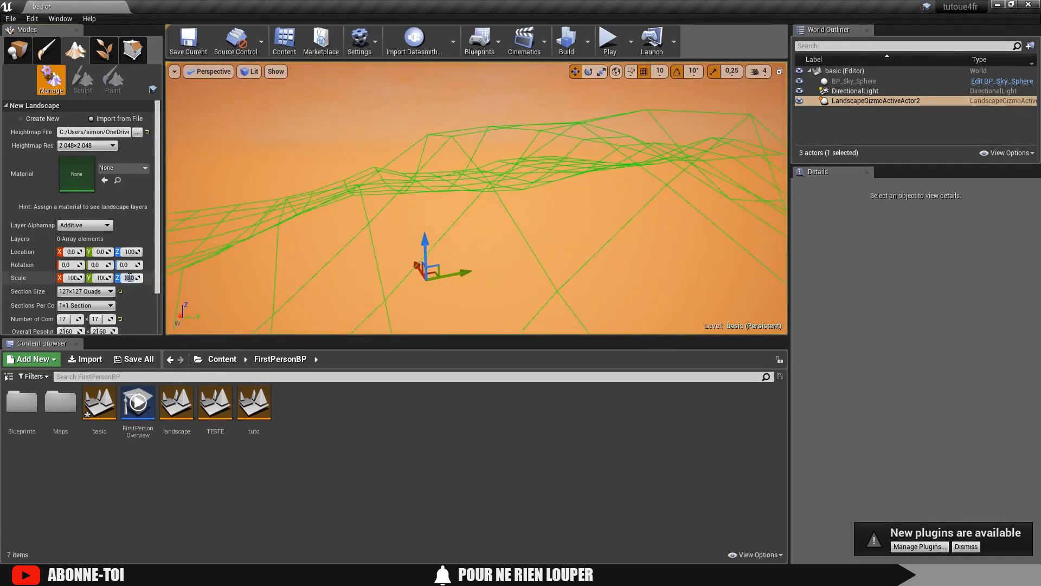
pyautogui.moveTo(255, 253)
pyautogui.mouseDown(button='right')
pyautogui.moveTo(290, 266)
pyautogui.moveTo(198, 254)
pyautogui.moveTo(225, 271)
pyautogui.moveTo(258, 267)
pyautogui.mouseUp(button='right')
pyautogui.click(130, 251)
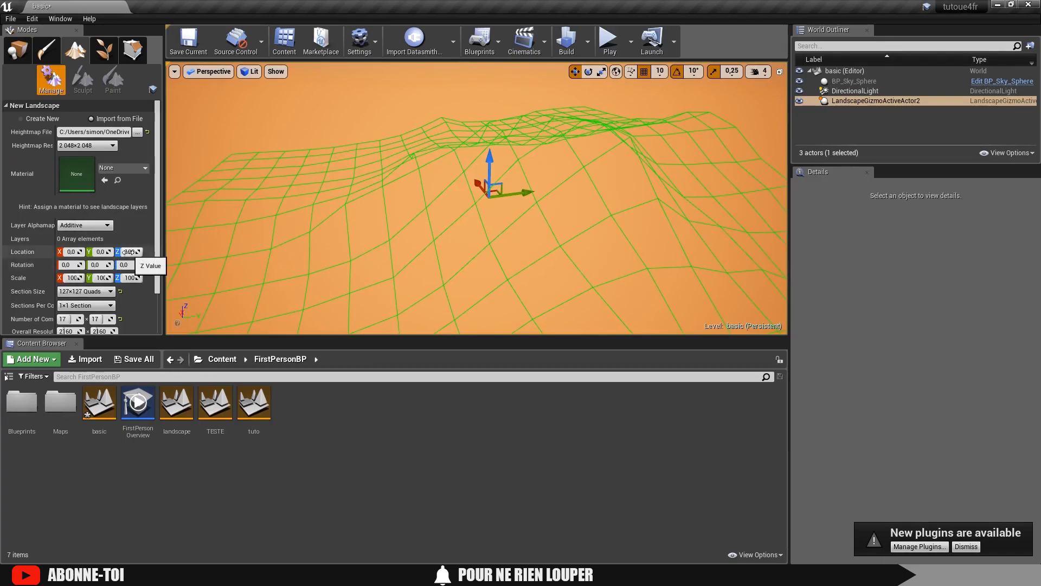
pyautogui.write('0')
pyautogui.press('Return')
pyautogui.click(131, 278)
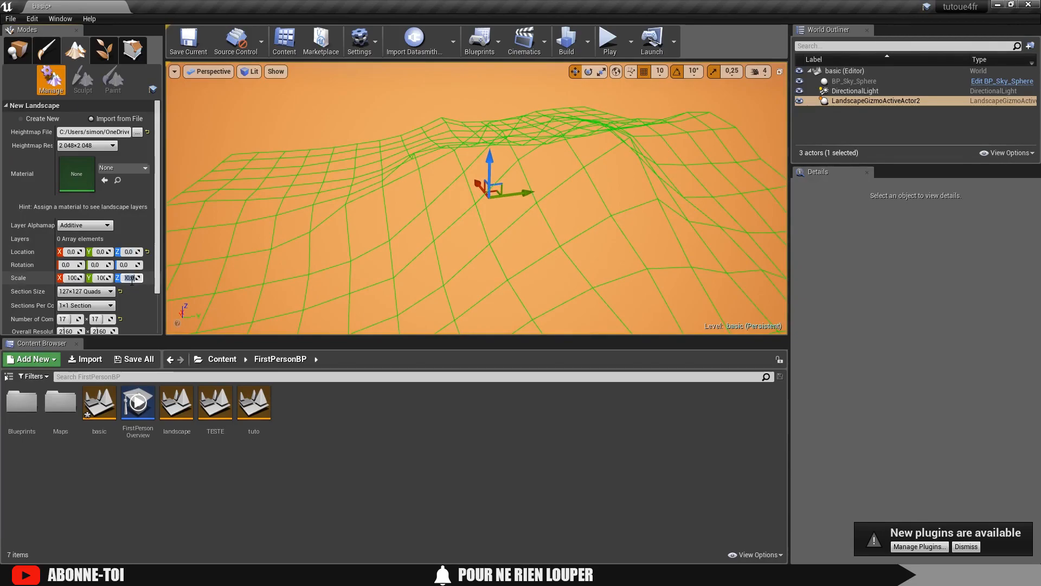
pyautogui.write('70')
pyautogui.press('Return')
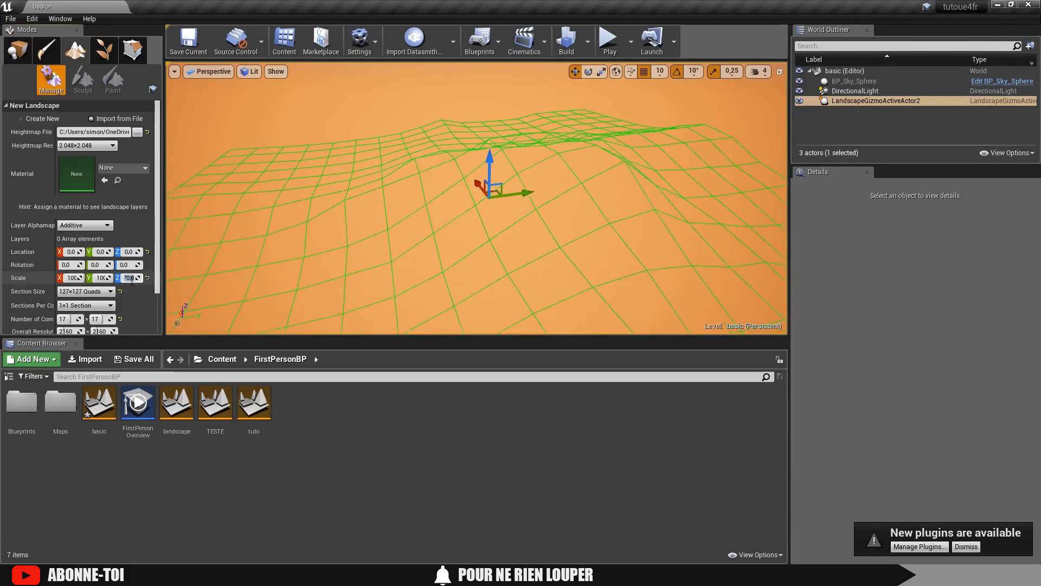
# - Import the landscape with these settings and inspect the resulting mountain in the viewport
pyautogui.scroll(-1, 109, 215)
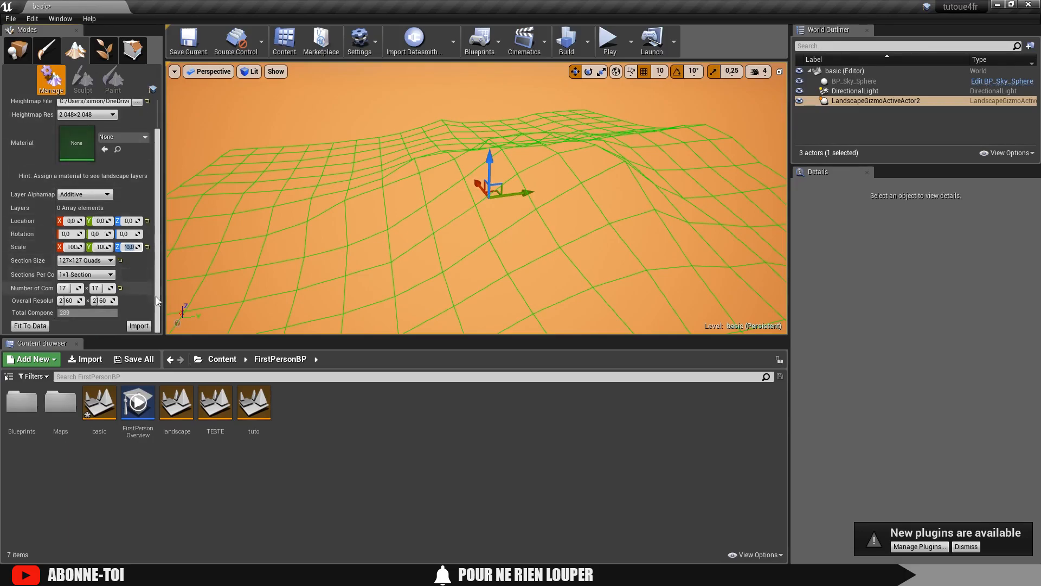
pyautogui.click(139, 327)
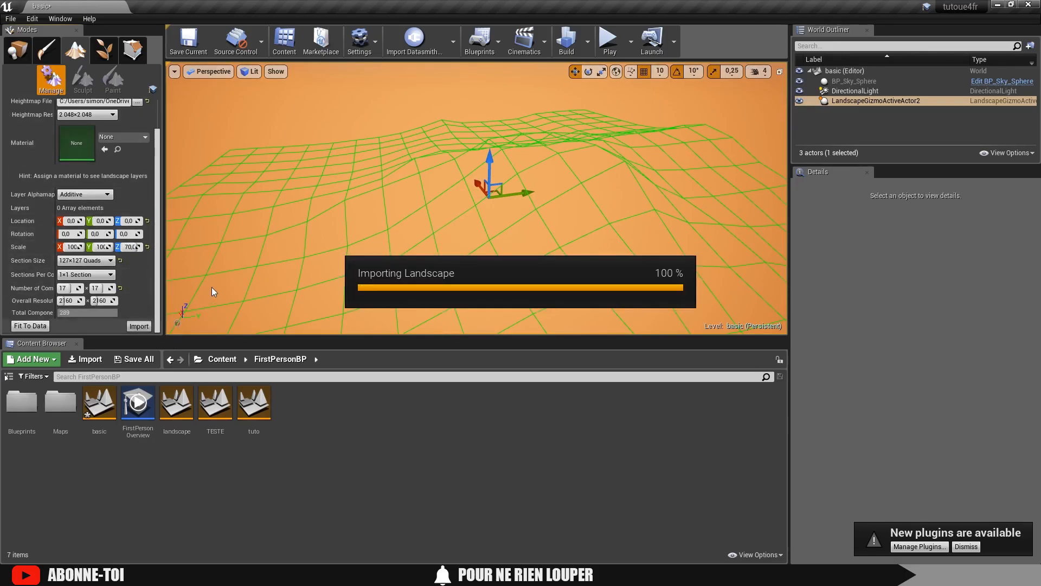
pyautogui.moveTo(477, 198); pyautogui.dragTo(363, 198, button='right')
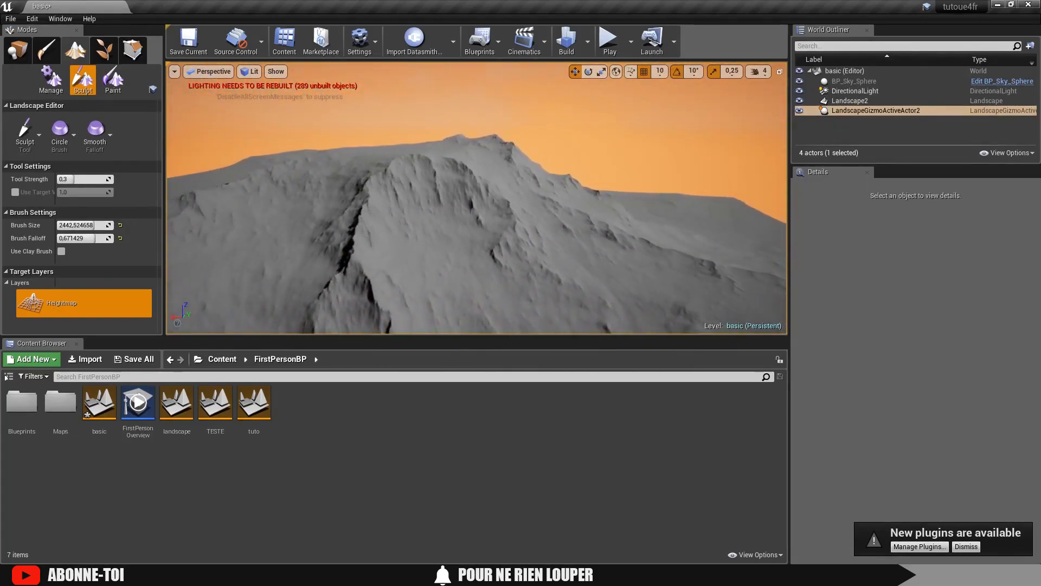
pyautogui.moveTo(477, 198)
pyautogui.mouseDown(button='right')
pyautogui.moveTo(435, 199)
pyautogui.moveTo(470, 198)
pyautogui.mouseUp(button='right')
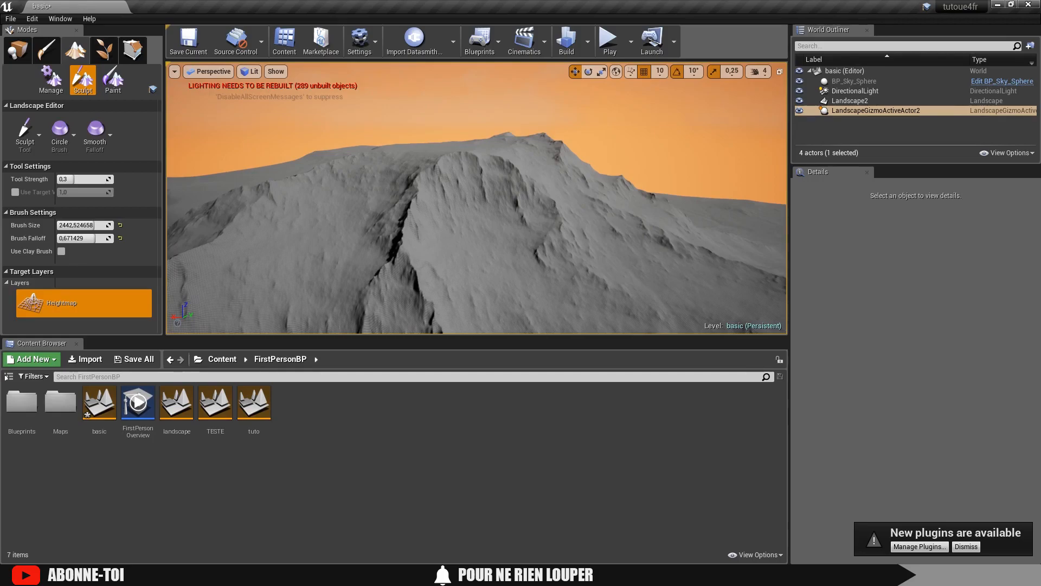
pyautogui.moveTo(477, 198); pyautogui.dragTo(475, 196, button='right')
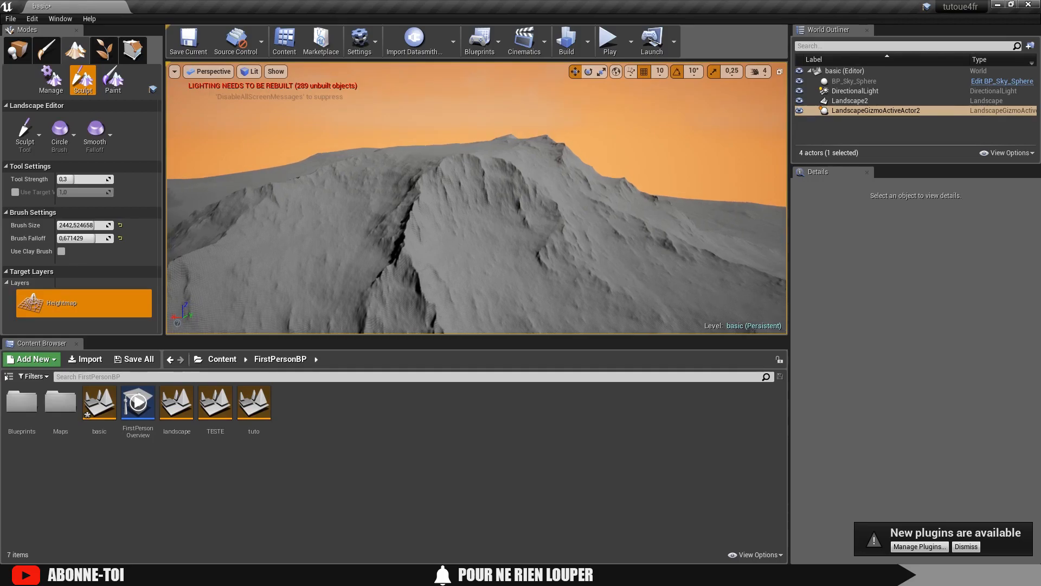